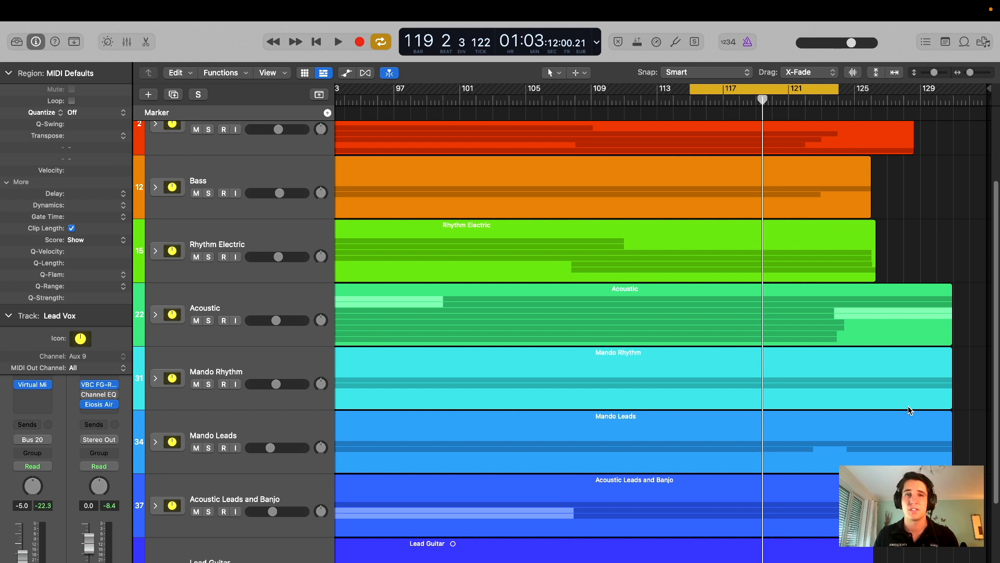
Select the Lead Vox track, show the mixer and open the Virtual Mix Rack plug-in on its channel strip
{"action": "scroll", "coordinate": [909, 410], "scroll_direction": "down", "scroll_amount": 5}
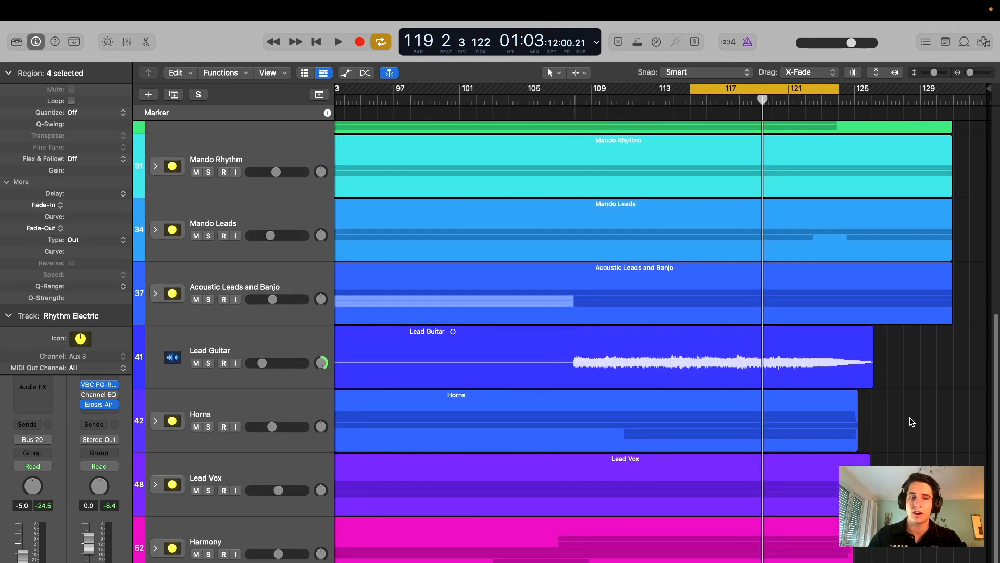
{"action": "left_click", "coordinate": [272, 477]}
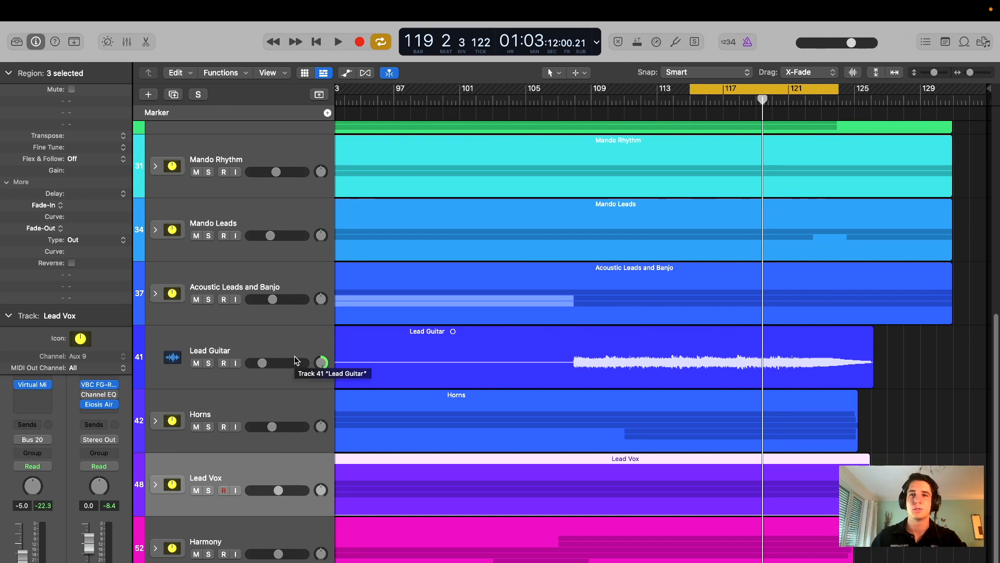
{"action": "key", "text": "x"}
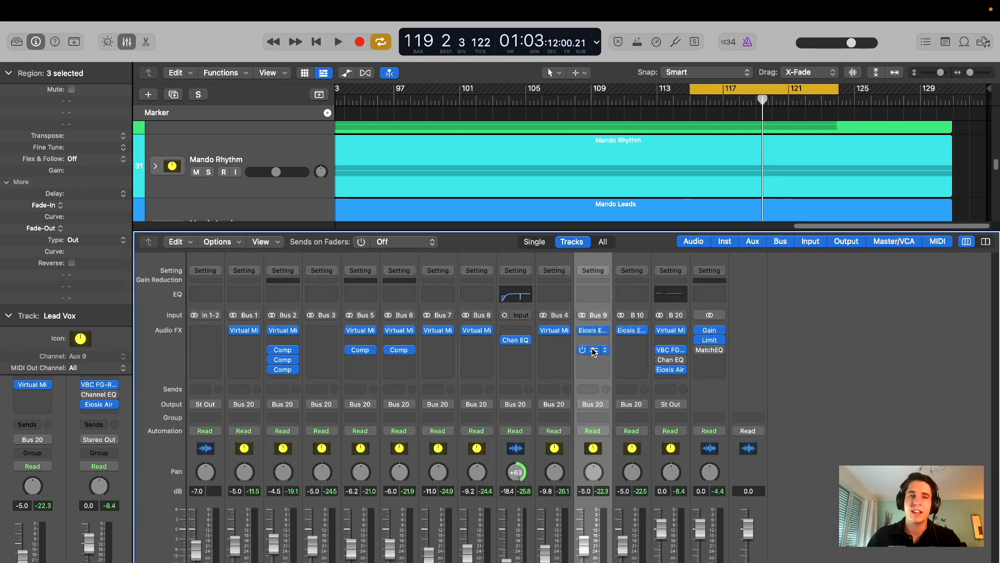
{"action": "scroll", "coordinate": [562, 156], "scroll_direction": "down", "scroll_amount": 10}
{"action": "scroll", "coordinate": [566, 172], "scroll_direction": "up", "scroll_amount": 2}
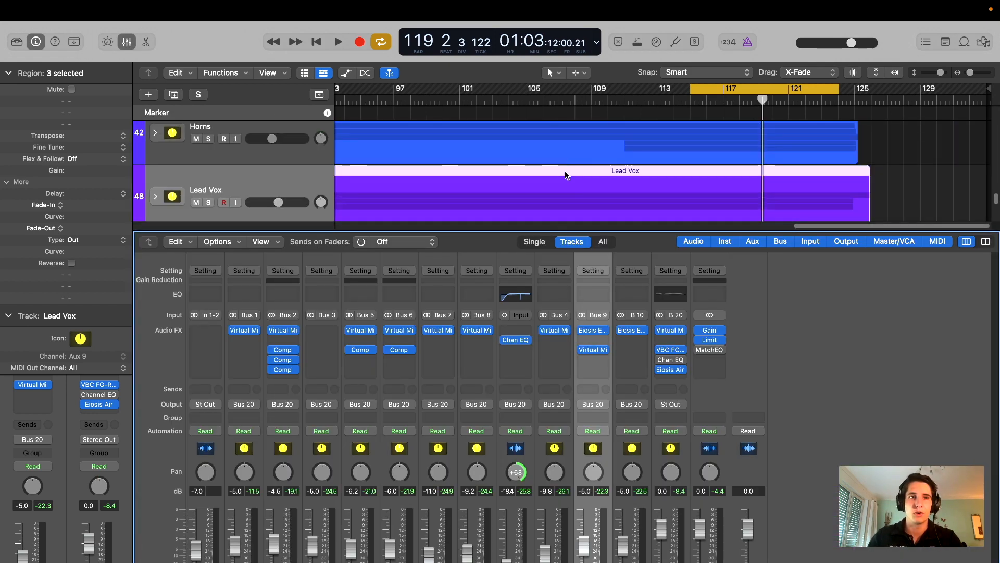
{"action": "left_click", "coordinate": [594, 349]}
{"action": "left_click_drag", "start_coordinate": [535, 141], "coordinate": [554, 158]}
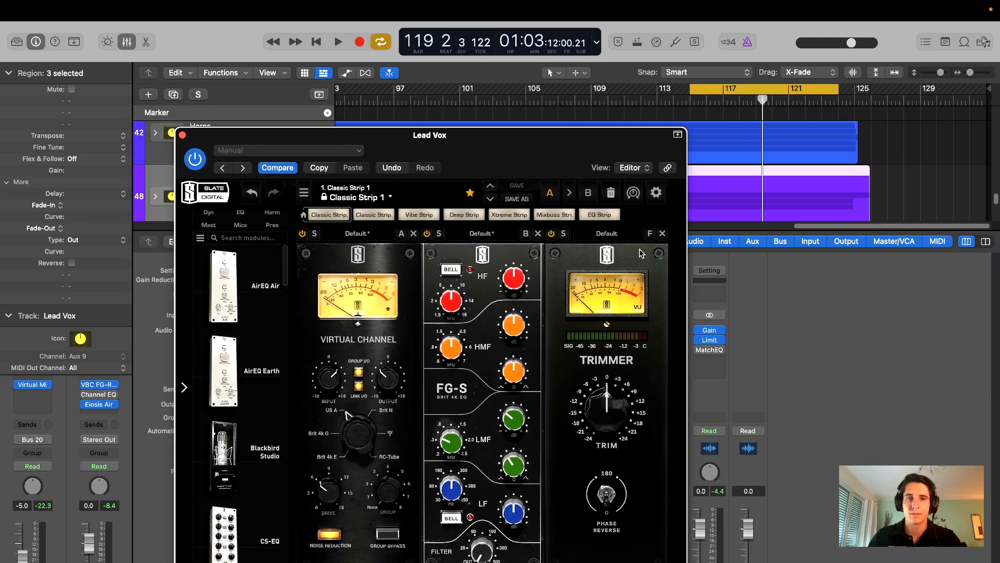
{"action": "mouse_move", "coordinate": [464, 164]}
{"action": "left_mouse_down"}
{"action": "mouse_move", "coordinate": [504, 180]}
{"action": "mouse_move", "coordinate": [524, 239]}
{"action": "mouse_move", "coordinate": [514, 136]}
{"action": "mouse_move", "coordinate": [495, 111]}
{"action": "mouse_move", "coordinate": [471, 161]}
{"action": "left_mouse_up"}
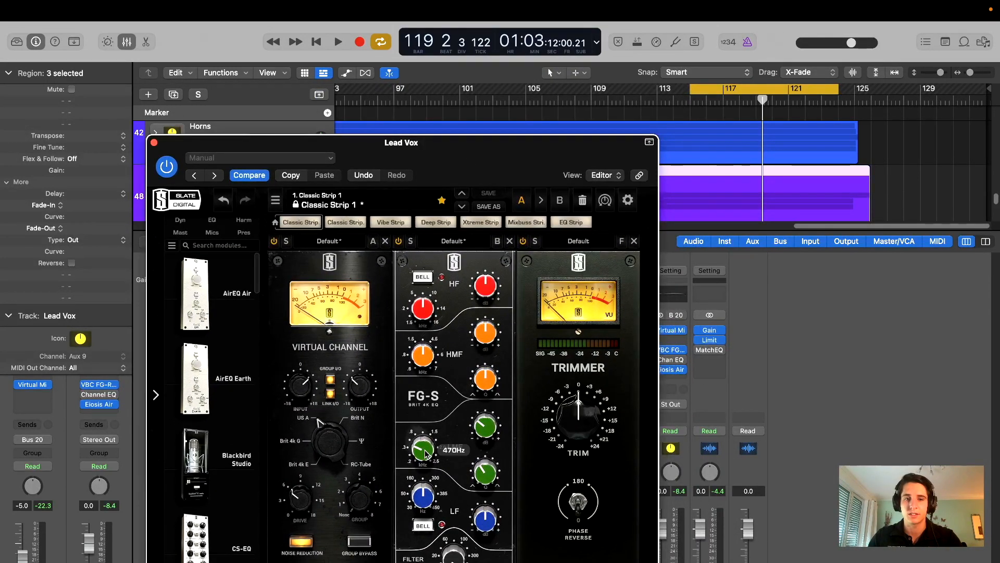
{"action": "left_click_drag", "start_coordinate": [473, 183], "coordinate": [573, 202]}
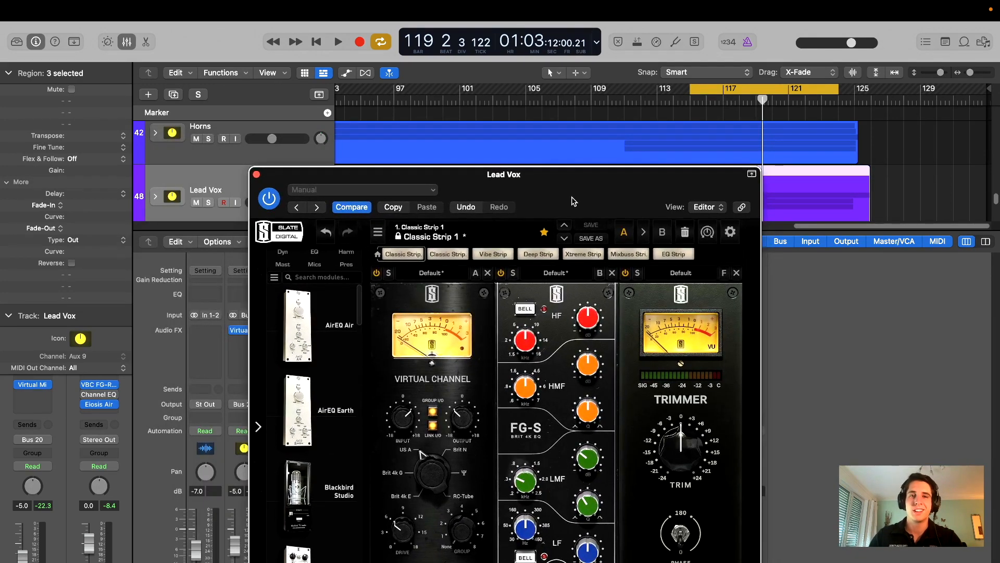
{"action": "left_click_drag", "start_coordinate": [573, 202], "coordinate": [660, 203]}
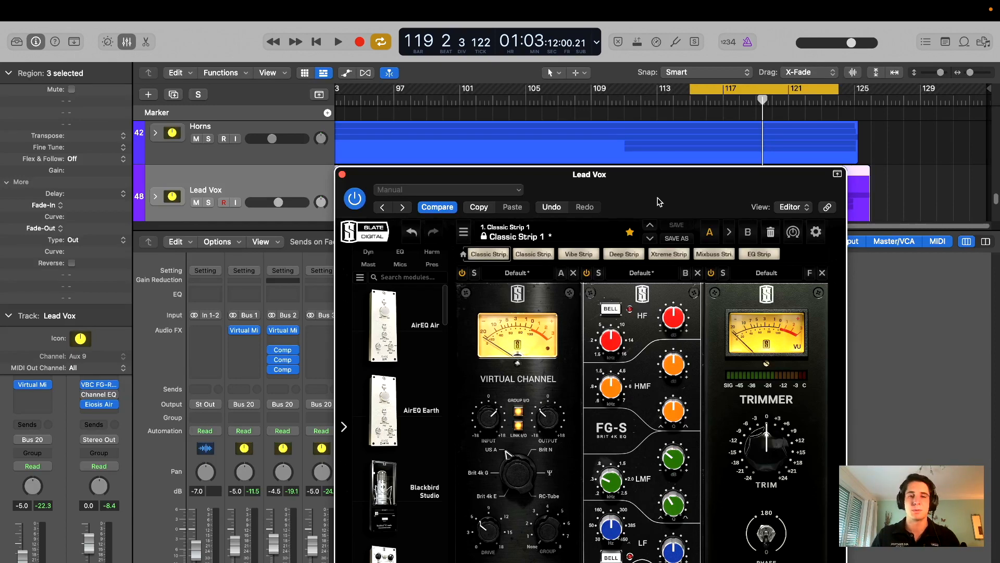
{"action": "mouse_move", "coordinate": [658, 201]}
{"action": "left_mouse_down"}
{"action": "mouse_move", "coordinate": [670, 207]}
{"action": "mouse_move", "coordinate": [660, 199]}
{"action": "mouse_move", "coordinate": [667, 196]}
{"action": "left_mouse_up"}
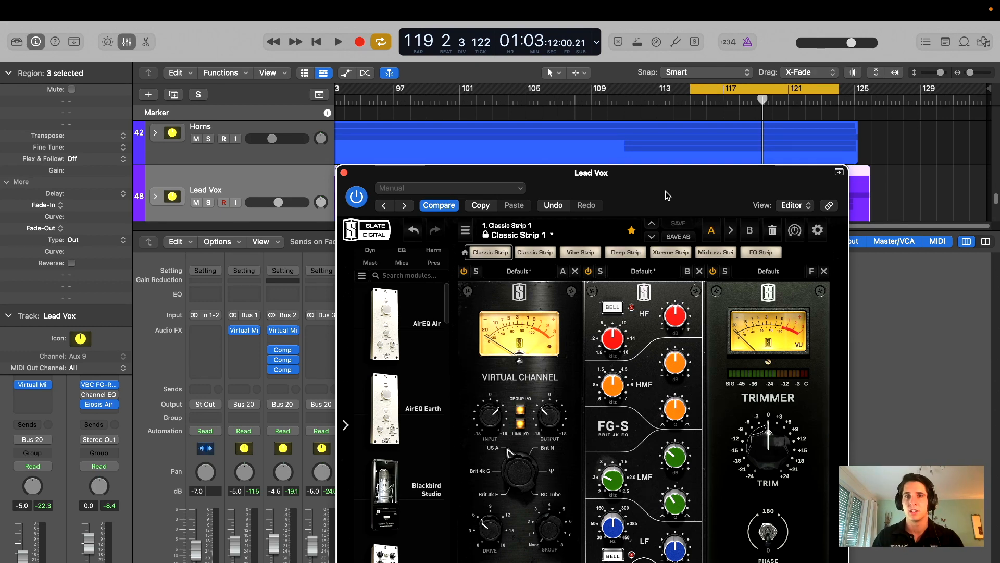
{"action": "left_click_drag", "start_coordinate": [667, 195], "coordinate": [666, 196]}
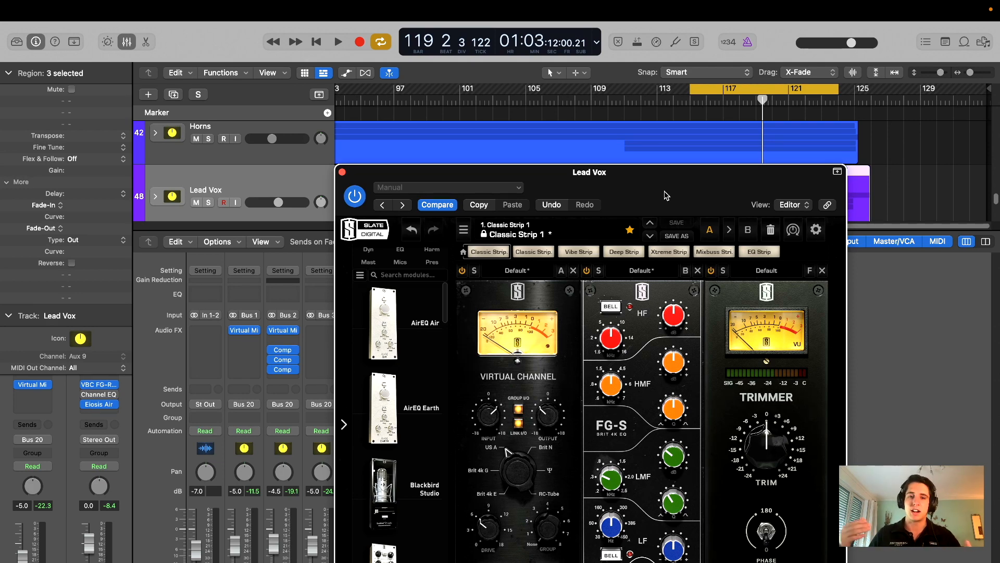
{"action": "mouse_move", "coordinate": [666, 195]}
{"action": "left_mouse_down"}
{"action": "mouse_move", "coordinate": [657, 170]}
{"action": "mouse_move", "coordinate": [667, 179]}
{"action": "left_mouse_up"}
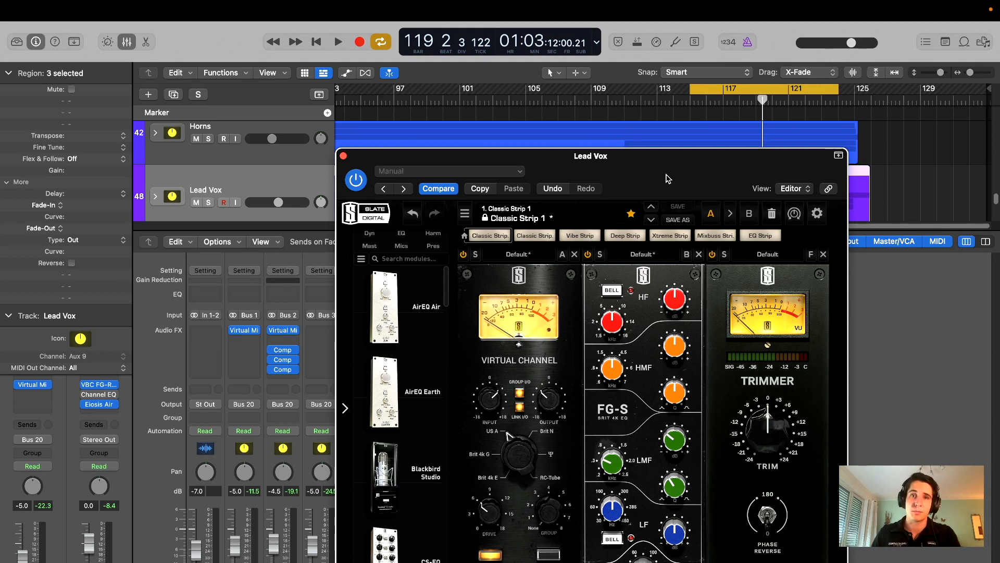
{"action": "left_click_drag", "start_coordinate": [668, 180], "coordinate": [670, 156]}
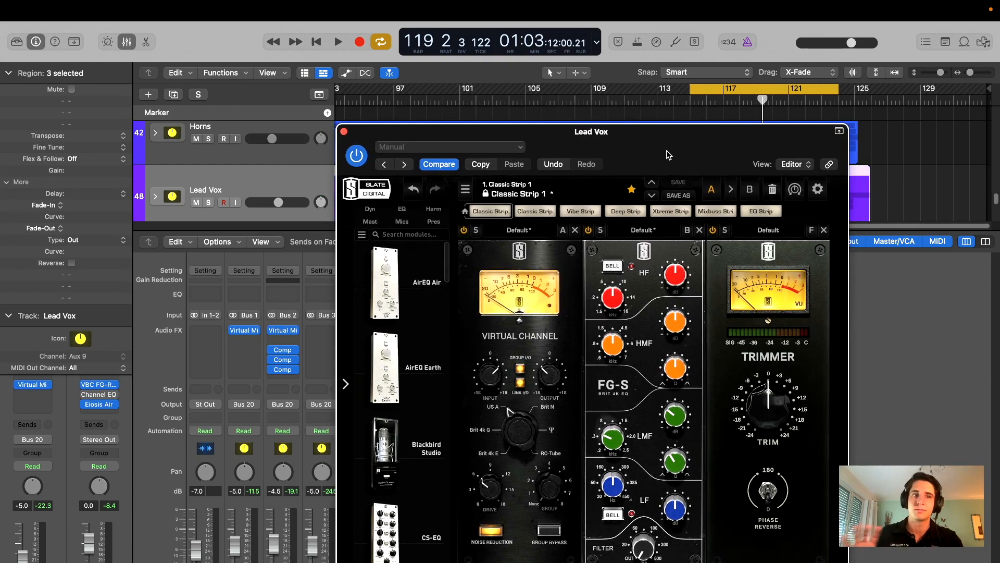
{"action": "left_click_drag", "start_coordinate": [668, 155], "coordinate": [670, 155]}
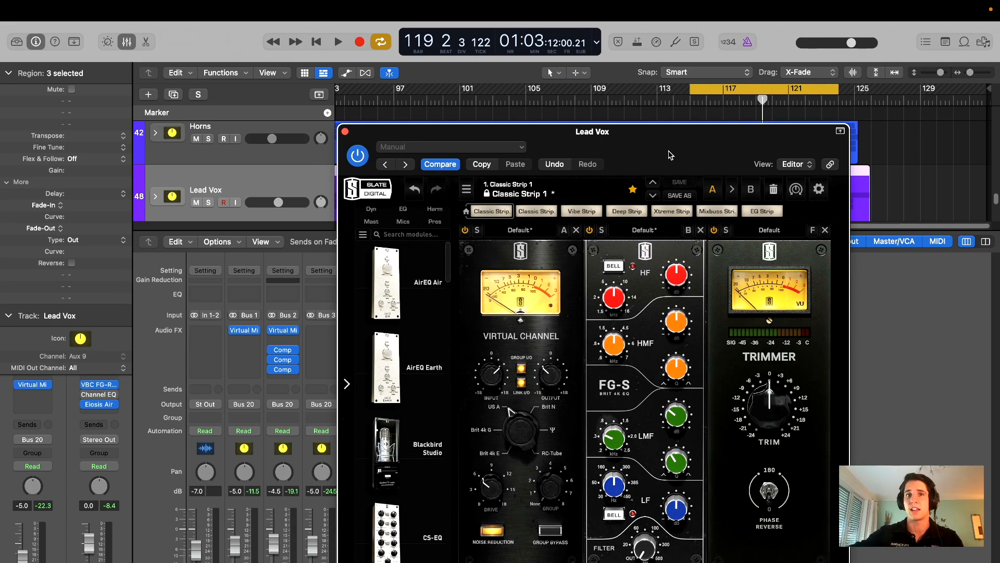
{"action": "left_click_drag", "start_coordinate": [670, 155], "coordinate": [615, 252]}
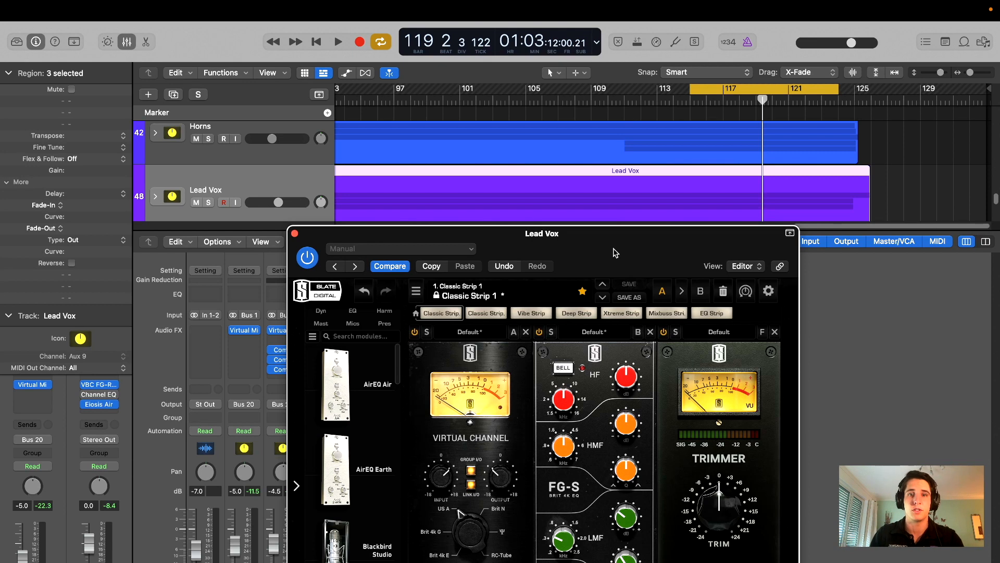
Play part of the cycled section to hear the mix and raise the Lead Vox track volume to -4.0 dB
{"action": "key", "text": "space"}
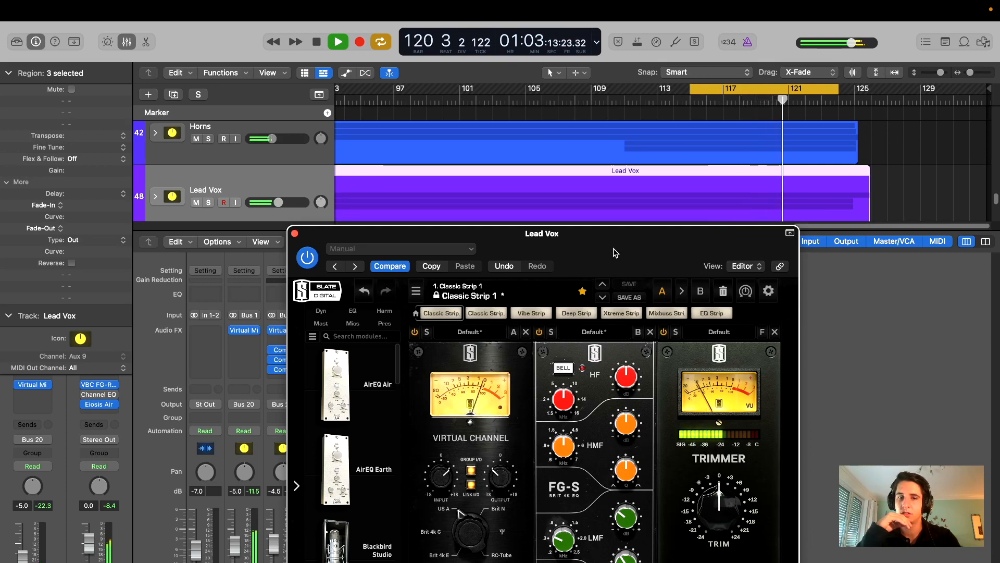
{"action": "mouse_move", "coordinate": [615, 252]}
{"action": "left_mouse_down"}
{"action": "mouse_move", "coordinate": [606, 262]}
{"action": "mouse_move", "coordinate": [602, 252]}
{"action": "left_mouse_up"}
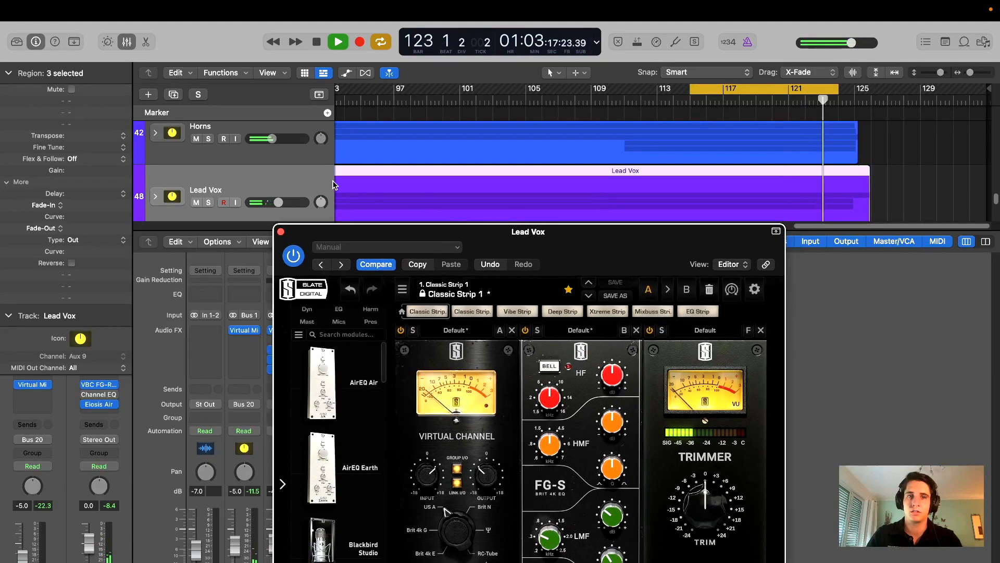
{"action": "key", "text": "space"}
{"action": "mouse_move", "coordinate": [372, 237]}
{"action": "left_mouse_down"}
{"action": "mouse_move", "coordinate": [380, 226]}
{"action": "mouse_move", "coordinate": [378, 236]}
{"action": "left_mouse_up"}
{"action": "left_click_drag", "start_coordinate": [280, 202], "coordinate": [281, 202]}
{"action": "mouse_move", "coordinate": [556, 248]}
{"action": "left_mouse_down"}
{"action": "mouse_move", "coordinate": [557, 259]}
{"action": "mouse_move", "coordinate": [548, 254]}
{"action": "left_mouse_up"}
{"action": "left_click_drag", "start_coordinate": [567, 252], "coordinate": [567, 249]}
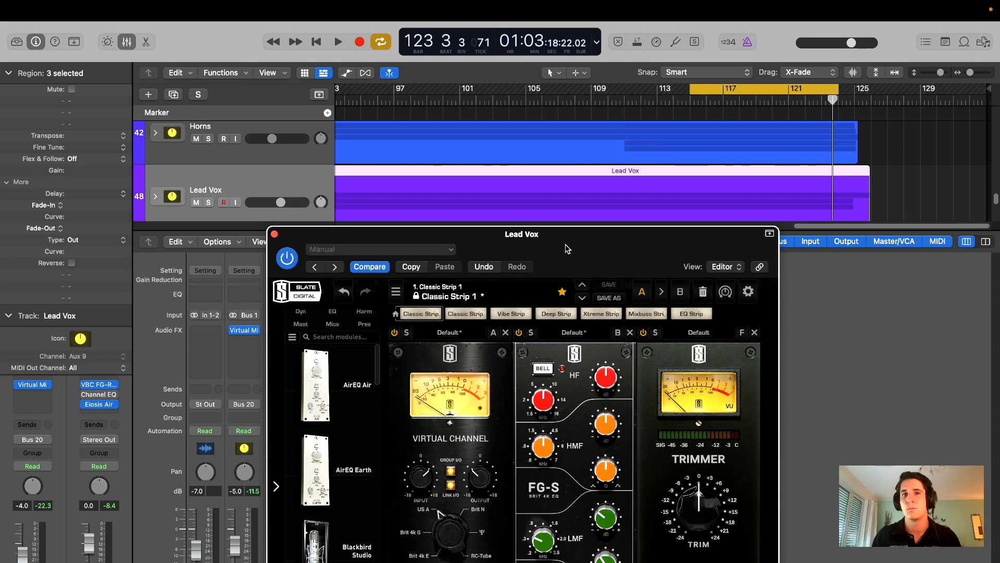
Filter the rack's module list to dynamics and insert the FG-2A compressor between the FG-S equalizer and the Trimmer
{"action": "left_click_drag", "start_coordinate": [567, 249], "coordinate": [569, 198]}
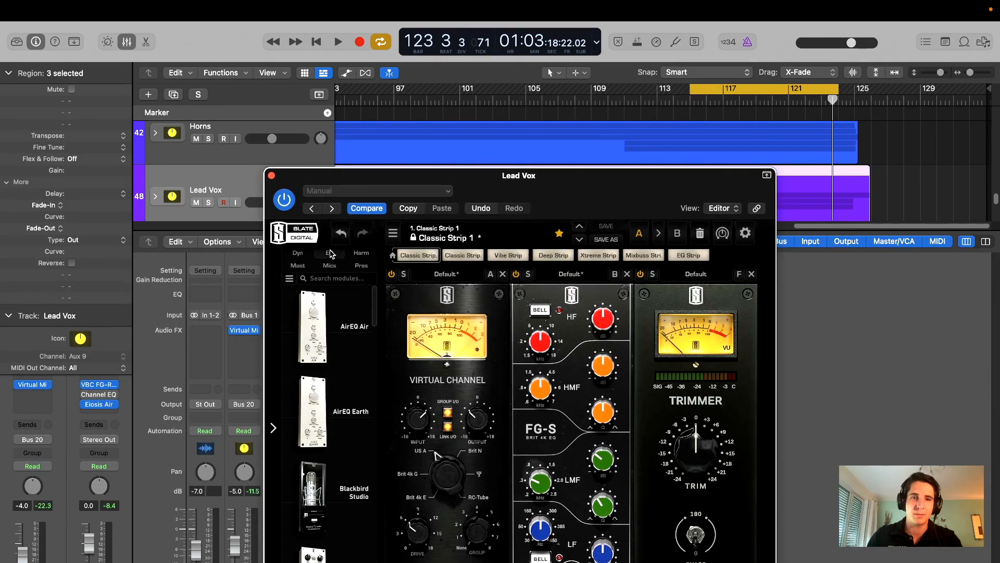
{"action": "left_click", "coordinate": [297, 253]}
{"action": "scroll", "coordinate": [323, 431], "scroll_direction": "down", "scroll_amount": 5}
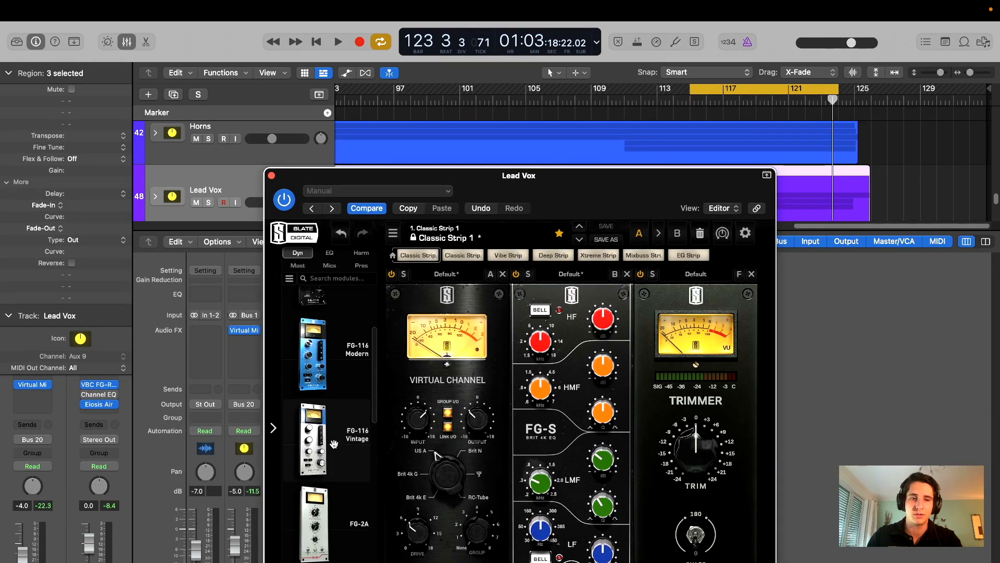
{"action": "left_click_drag", "start_coordinate": [315, 440], "coordinate": [698, 364]}
{"action": "left_click_drag", "start_coordinate": [715, 194], "coordinate": [609, 172]}
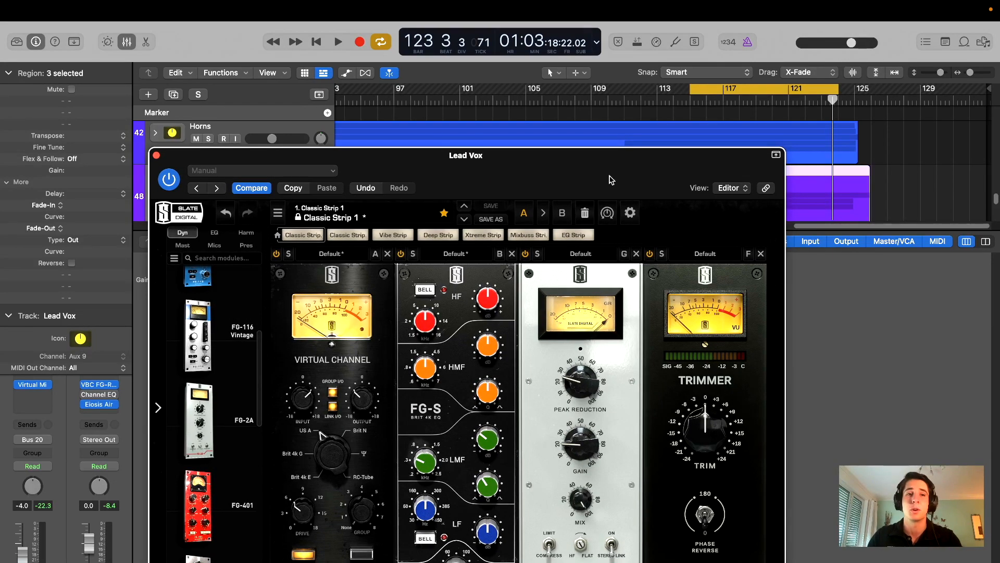
{"action": "left_click_drag", "start_coordinate": [611, 176], "coordinate": [606, 168]}
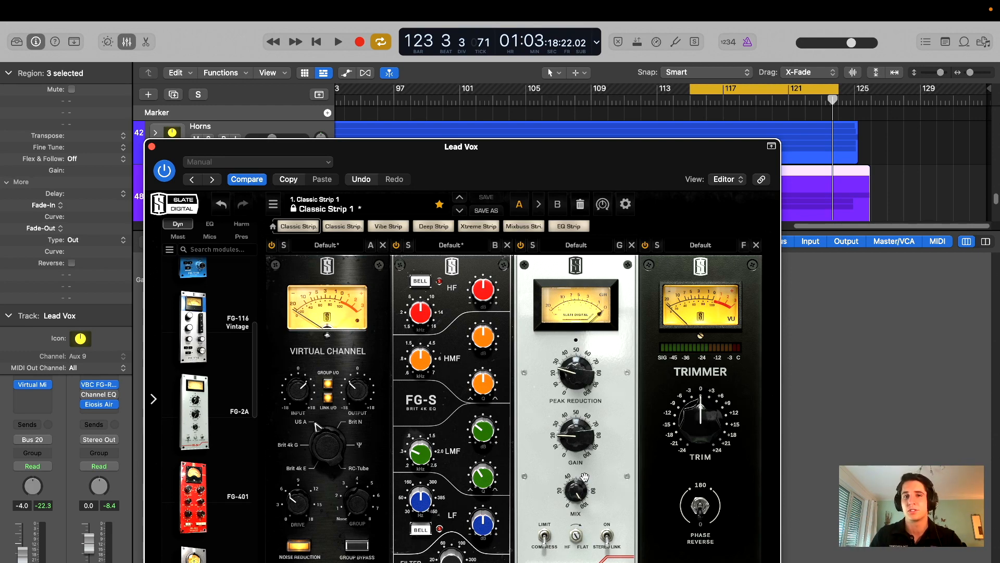
{"action": "left_click_drag", "start_coordinate": [484, 177], "coordinate": [475, 204]}
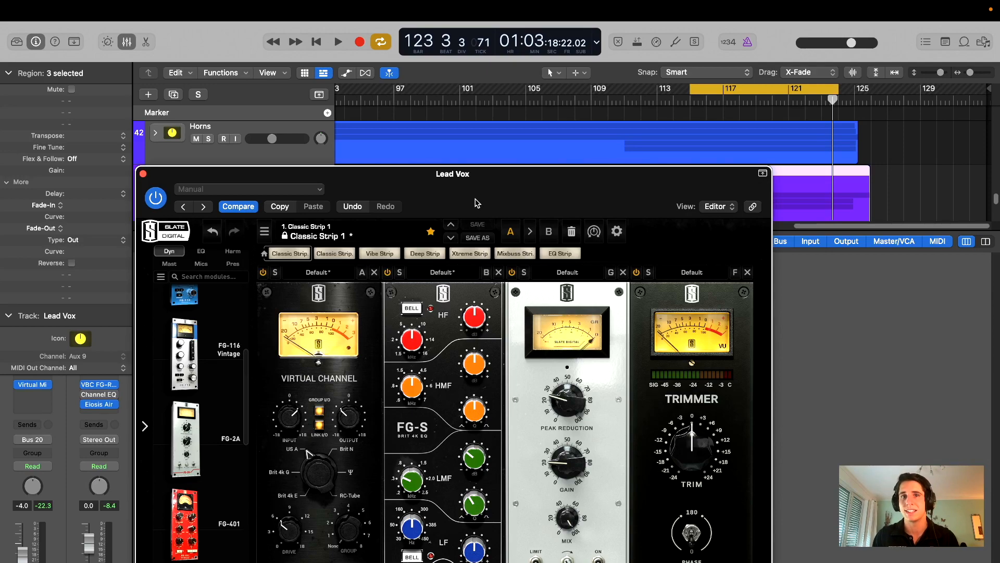
{"action": "left_click_drag", "start_coordinate": [476, 199], "coordinate": [459, 149]}
{"action": "left_click_drag", "start_coordinate": [526, 152], "coordinate": [551, 188]}
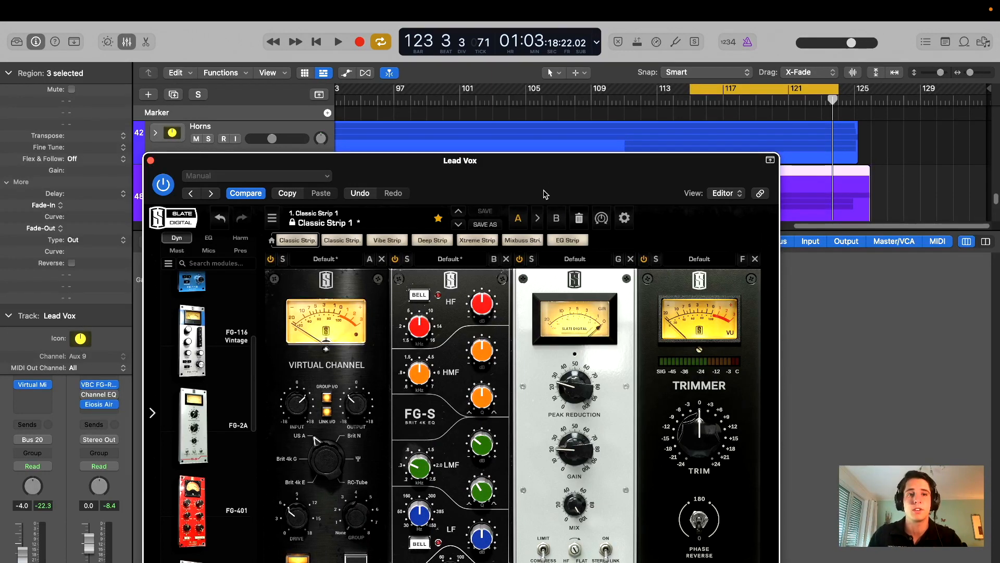
{"action": "left_click_drag", "start_coordinate": [543, 185], "coordinate": [551, 192]}
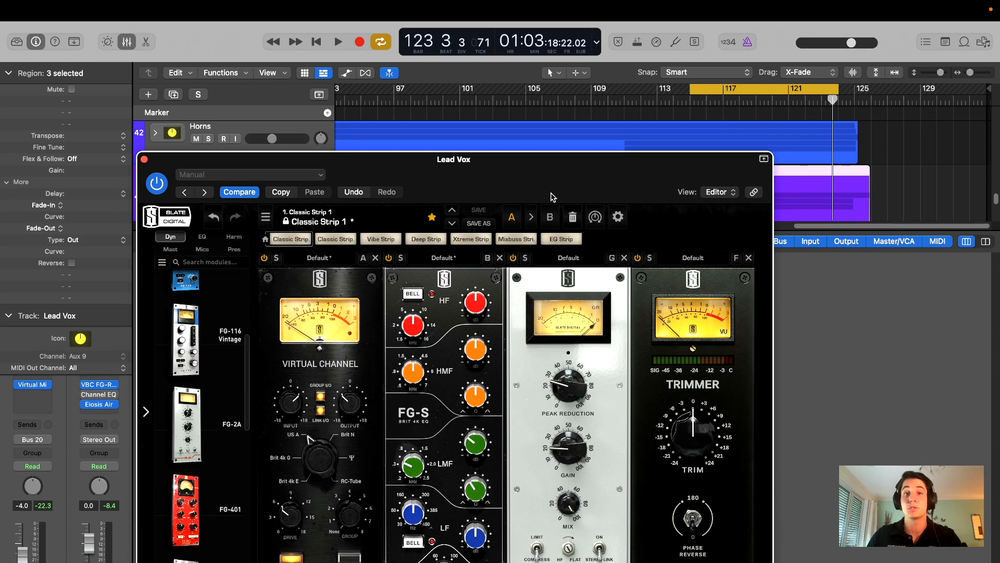
{"action": "mouse_move", "coordinate": [557, 187]}
{"action": "left_mouse_down"}
{"action": "mouse_move", "coordinate": [567, 171]}
{"action": "mouse_move", "coordinate": [567, 194]}
{"action": "left_mouse_up"}
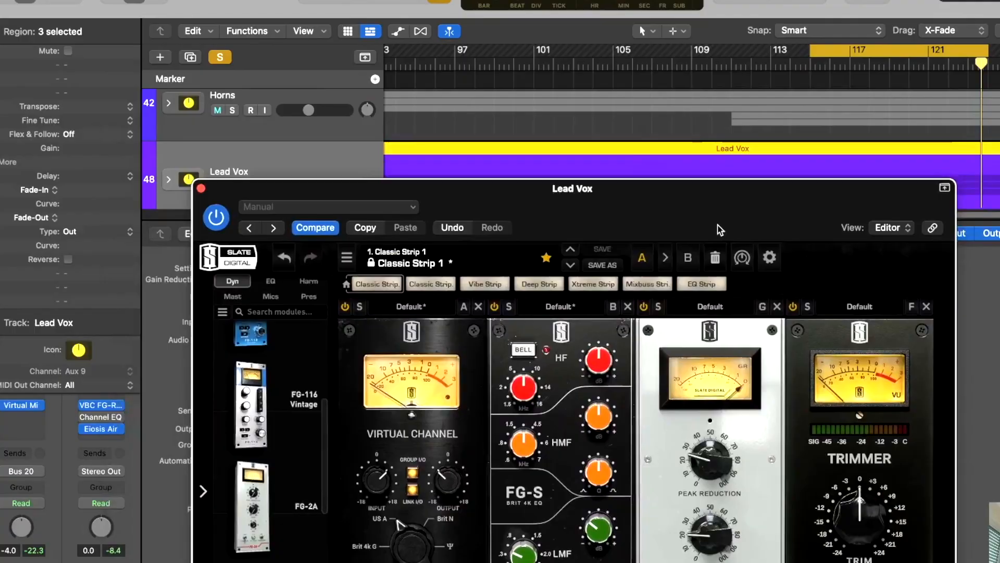
With Lead Vox soloed and playing, raise the FG-2A's Peak Reduction to 37.8 and back it off slightly
{"action": "left_click_drag", "start_coordinate": [721, 230], "coordinate": [686, 120]}
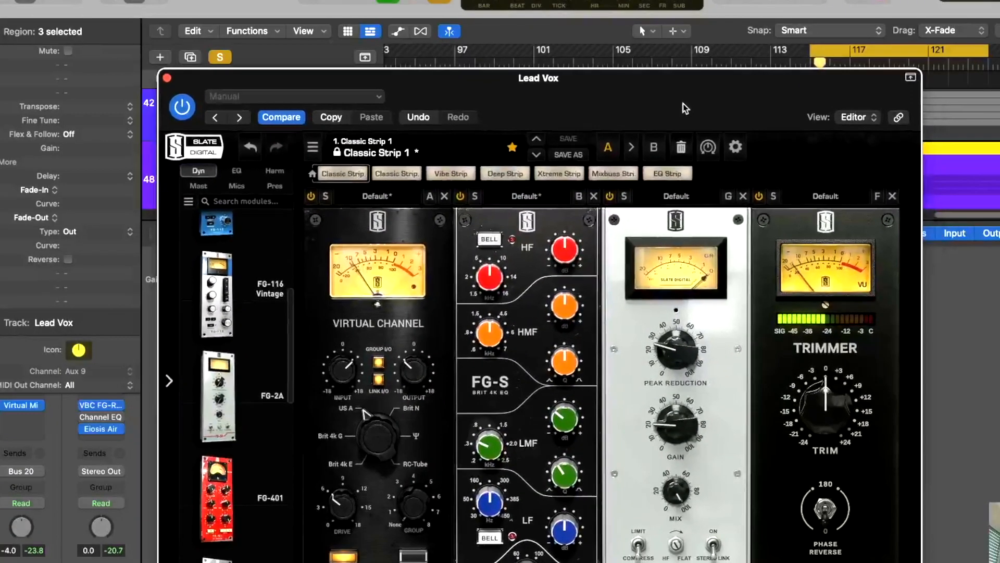
{"action": "mouse_move", "coordinate": [677, 354]}
{"action": "left_mouse_down"}
{"action": "mouse_move", "coordinate": [677, 328]}
{"action": "mouse_move", "coordinate": [675, 355]}
{"action": "left_mouse_up"}
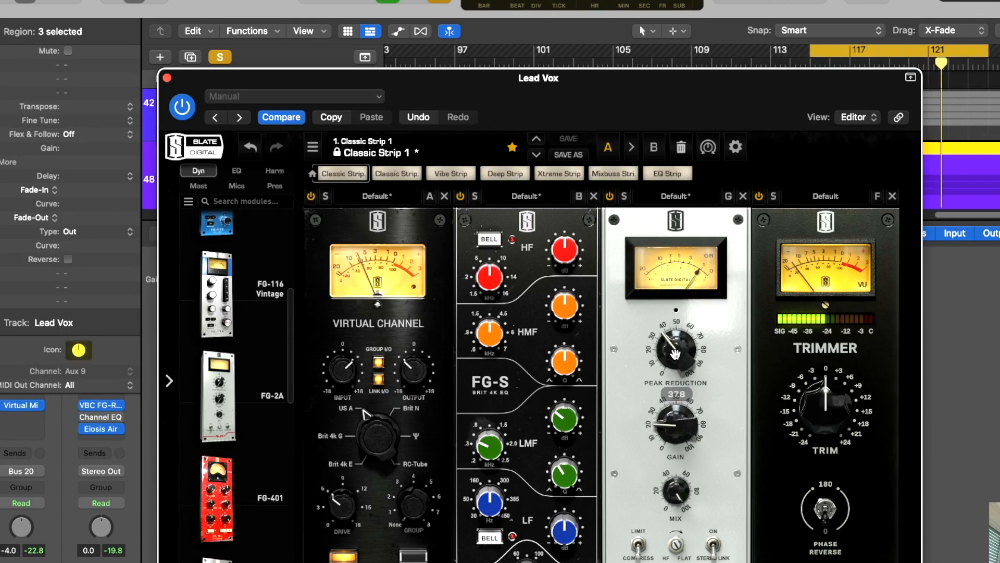
{"action": "mouse_move", "coordinate": [688, 110]}
{"action": "left_mouse_down"}
{"action": "mouse_move", "coordinate": [678, 118]}
{"action": "mouse_move", "coordinate": [674, 107]}
{"action": "left_mouse_up"}
{"action": "key", "text": "space"}
{"action": "key", "text": "space"}
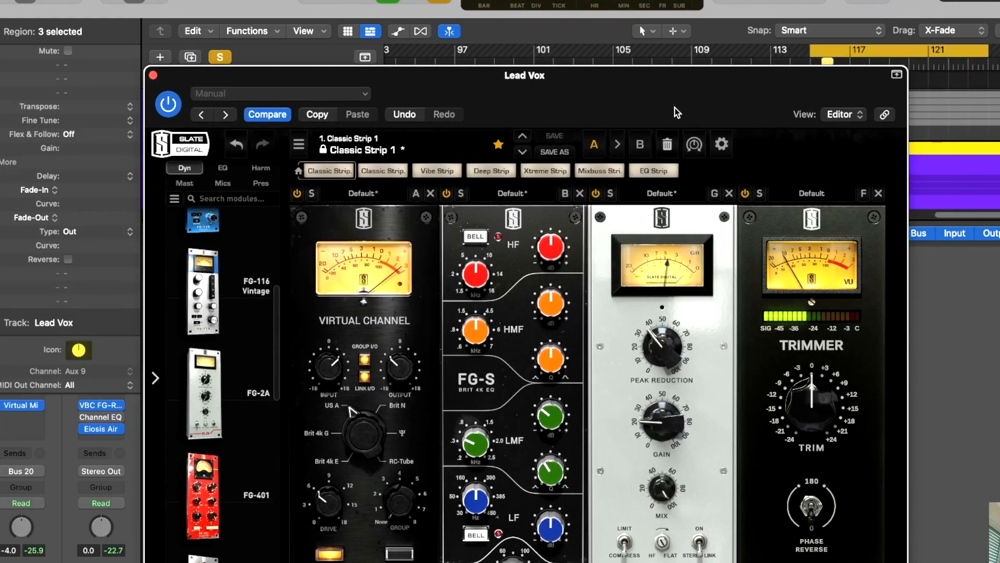
{"action": "left_click_drag", "start_coordinate": [661, 357], "coordinate": [660, 355]}
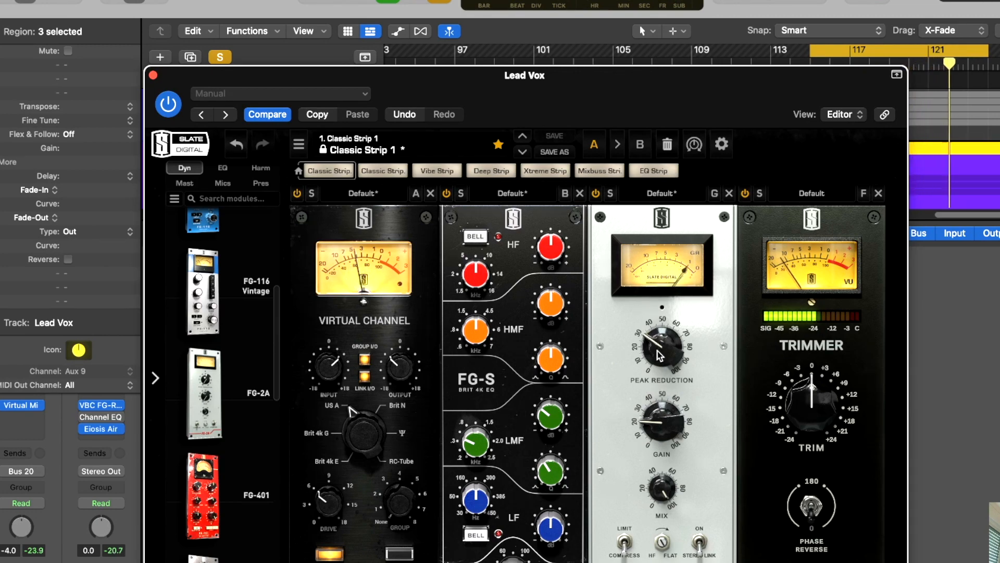
{"action": "left_click_drag", "start_coordinate": [762, 119], "coordinate": [683, 94]}
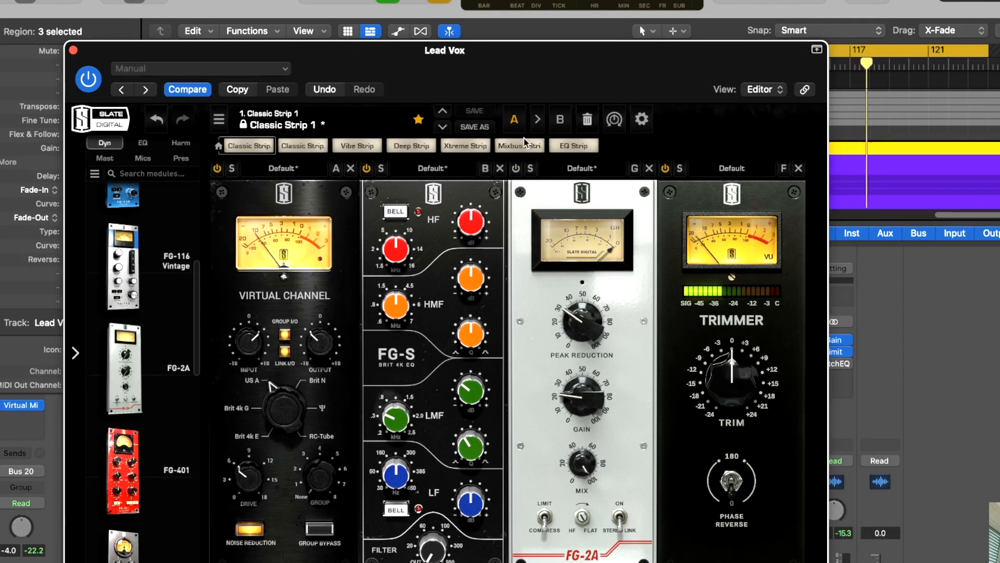
{"action": "left_click_drag", "start_coordinate": [592, 81], "coordinate": [595, 61]}
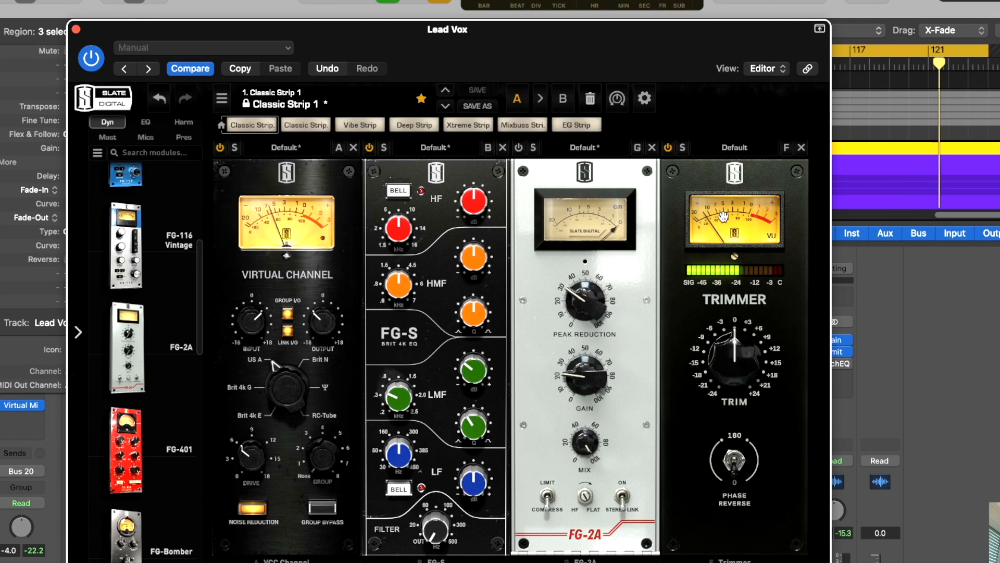
Replay the soloed vocal, re-enable the bypassed FG-2A and set its make-up Gain to about 26
{"action": "key", "text": "space"}
{"action": "key", "text": "space"}
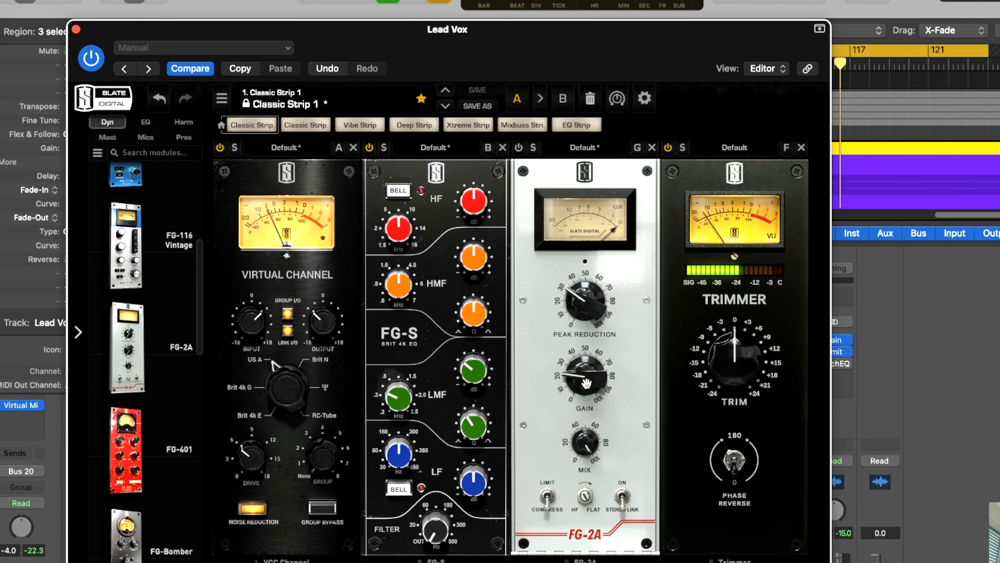
{"action": "mouse_move", "coordinate": [590, 371]}
{"action": "left_click", "coordinate": [519, 148]}
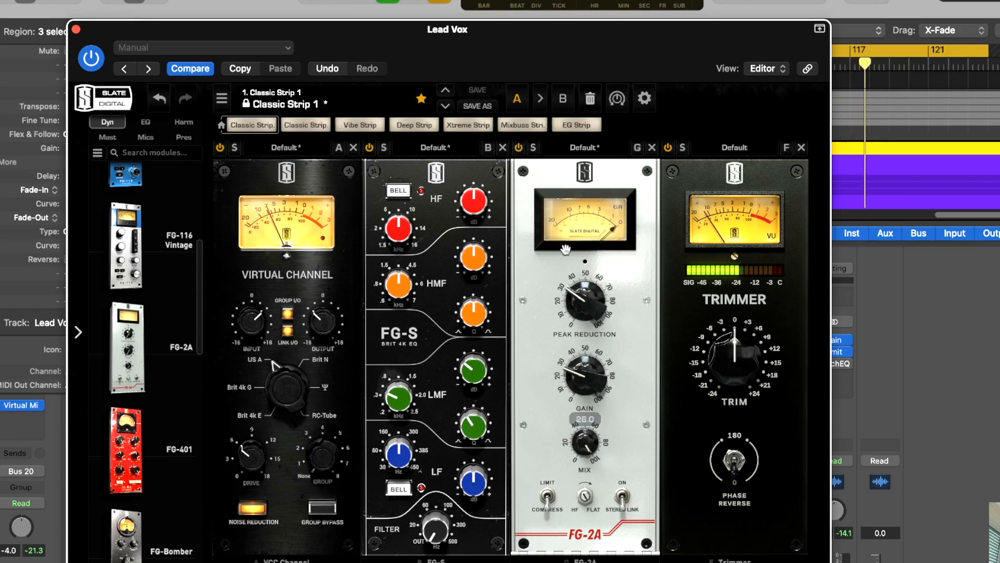
{"action": "left_click_drag", "start_coordinate": [587, 380], "coordinate": [587, 380]}
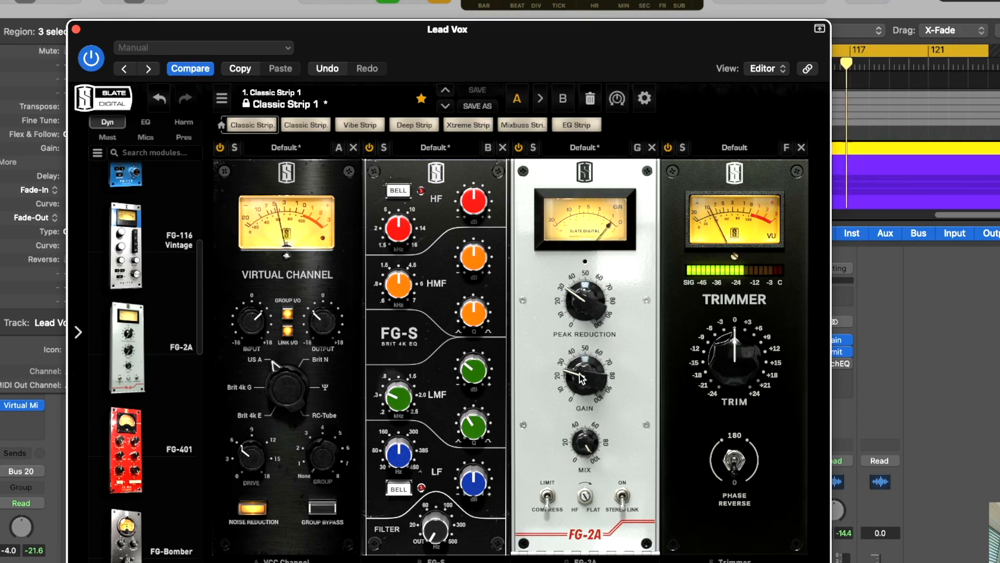
{"action": "left_click_drag", "start_coordinate": [582, 379], "coordinate": [583, 378]}
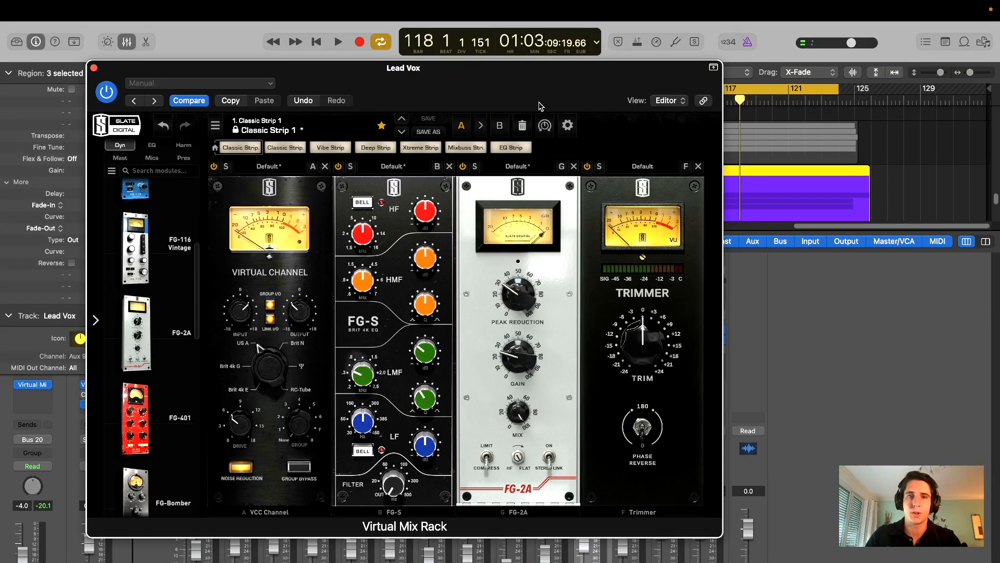
Insert the FG-401 compressor from the dynamics modules between the FG-2A and the Trimmer
{"action": "left_click_drag", "start_coordinate": [540, 102], "coordinate": [527, 110]}
{"action": "scroll", "coordinate": [209, 357], "scroll_direction": "up", "scroll_amount": 4}
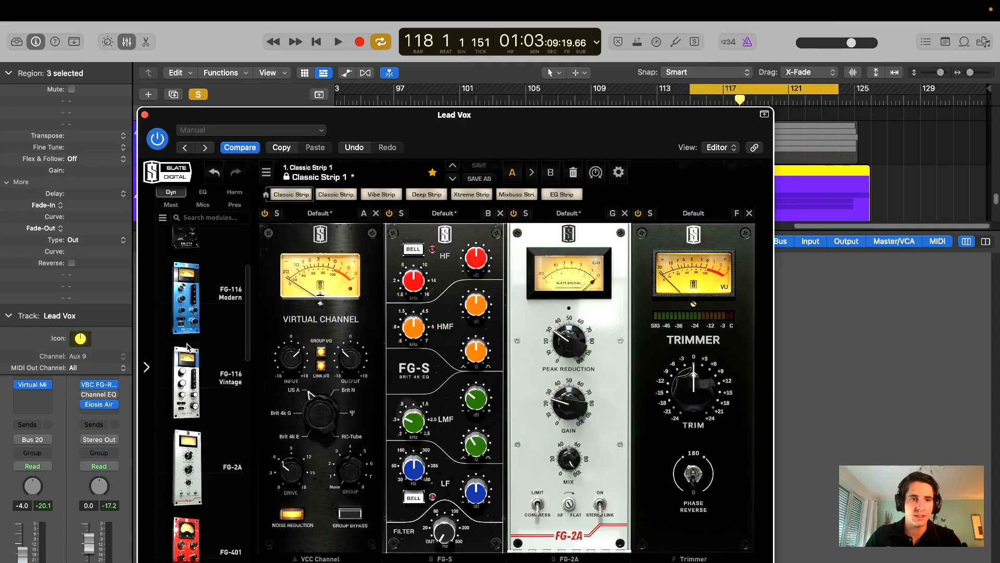
{"action": "scroll", "coordinate": [209, 356], "scroll_direction": "down", "scroll_amount": 6}
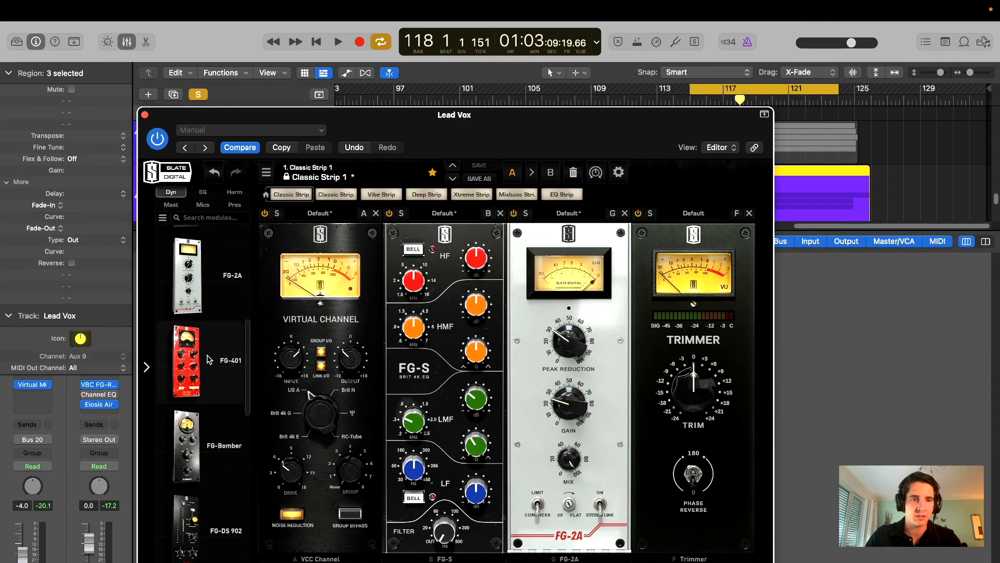
{"action": "double_click", "coordinate": [207, 366]}
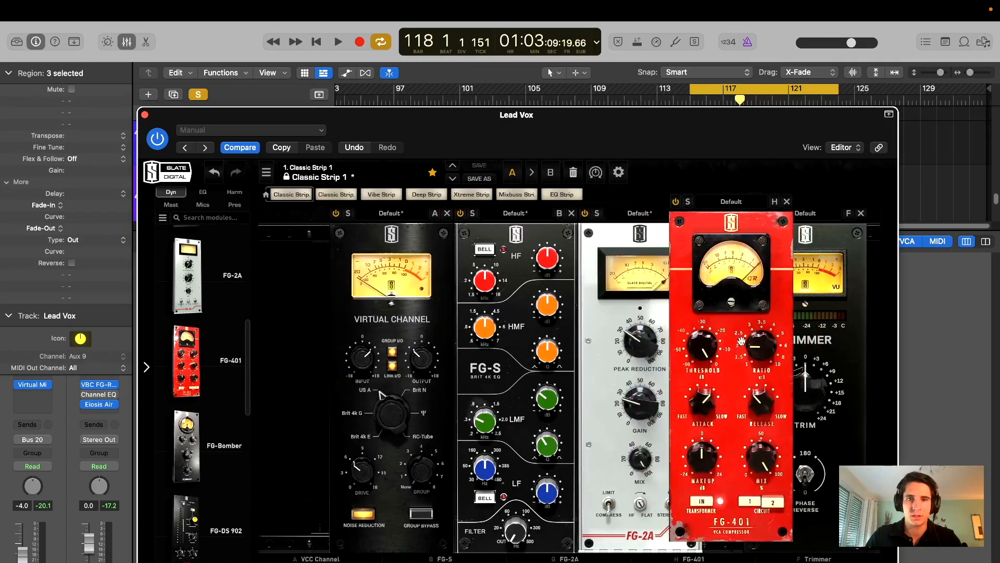
{"action": "left_click_drag", "start_coordinate": [681, 124], "coordinate": [631, 127]}
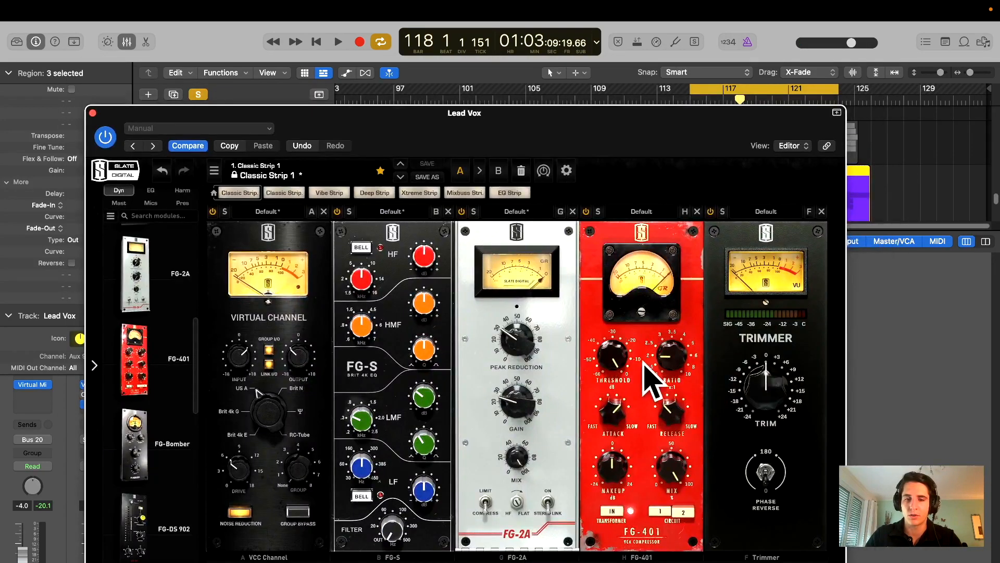
Adjust the FG-401's Attack, ending towards the fast side
{"action": "left_click_drag", "start_coordinate": [608, 413], "coordinate": [612, 402]}
{"action": "mouse_move", "coordinate": [599, 130]}
{"action": "left_mouse_down"}
{"action": "mouse_move", "coordinate": [613, 170]}
{"action": "mouse_move", "coordinate": [613, 143]}
{"action": "left_mouse_up"}
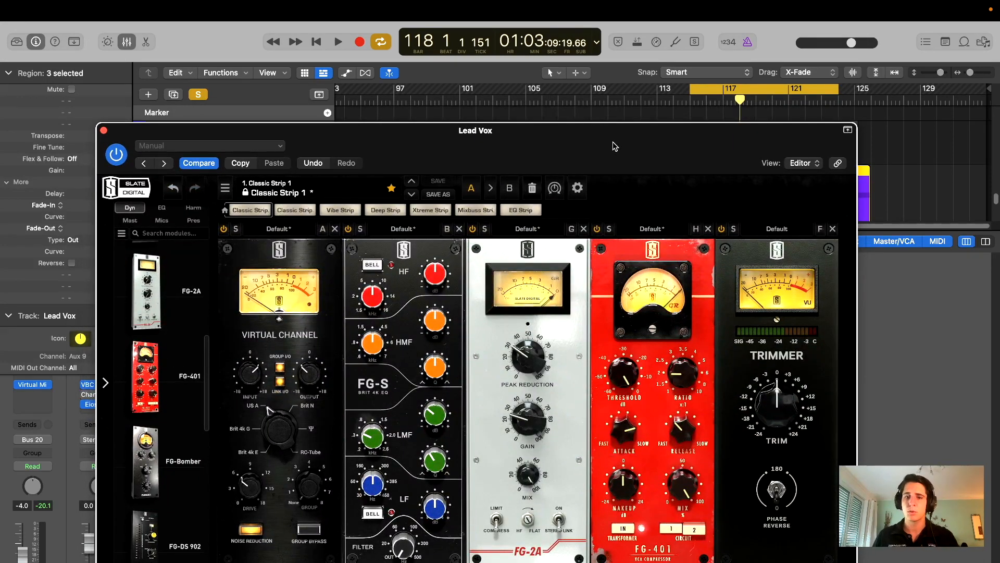
{"action": "left_click_drag", "start_coordinate": [615, 146], "coordinate": [605, 192]}
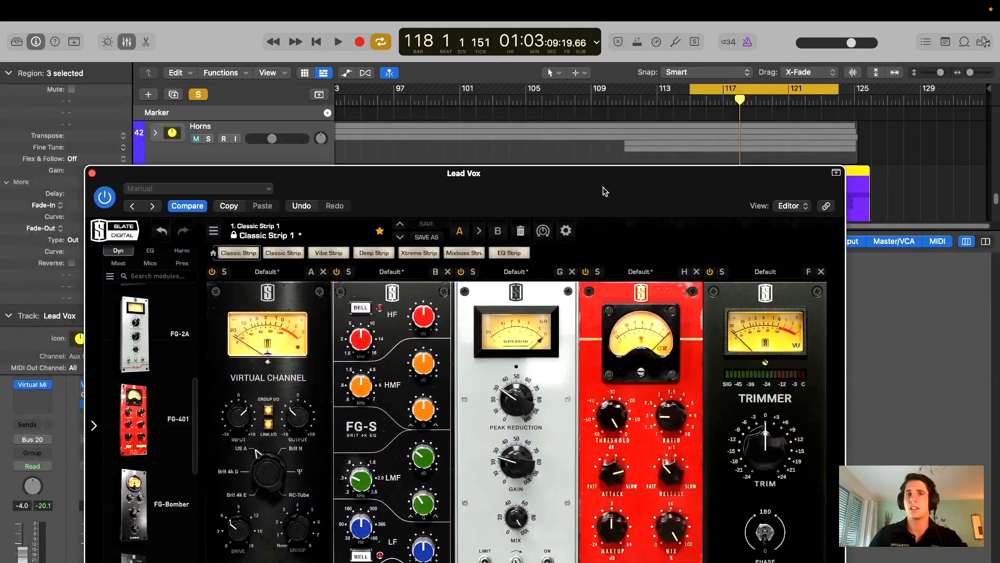
{"action": "left_click_drag", "start_coordinate": [604, 192], "coordinate": [583, 144]}
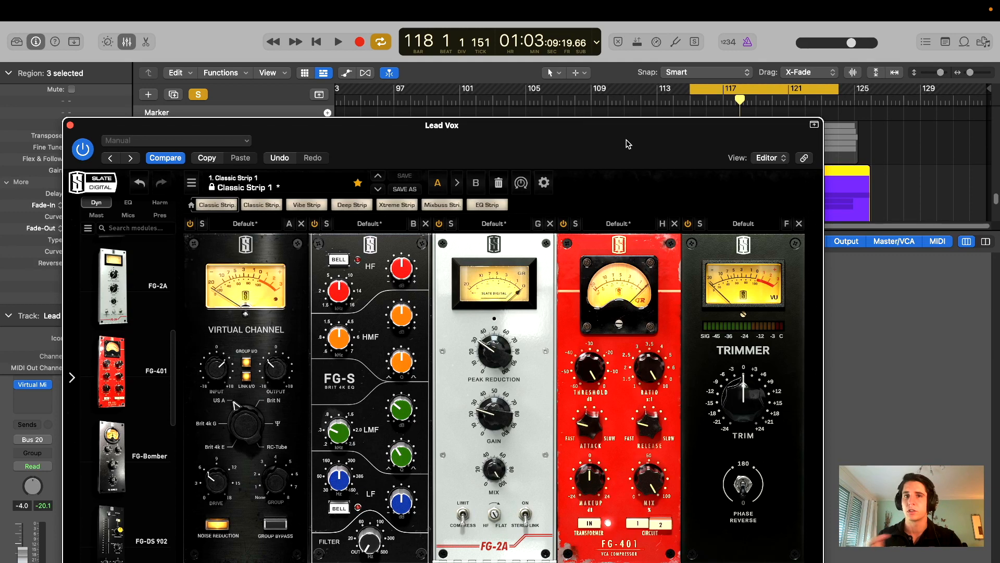
{"action": "left_click_drag", "start_coordinate": [628, 144], "coordinate": [631, 124]}
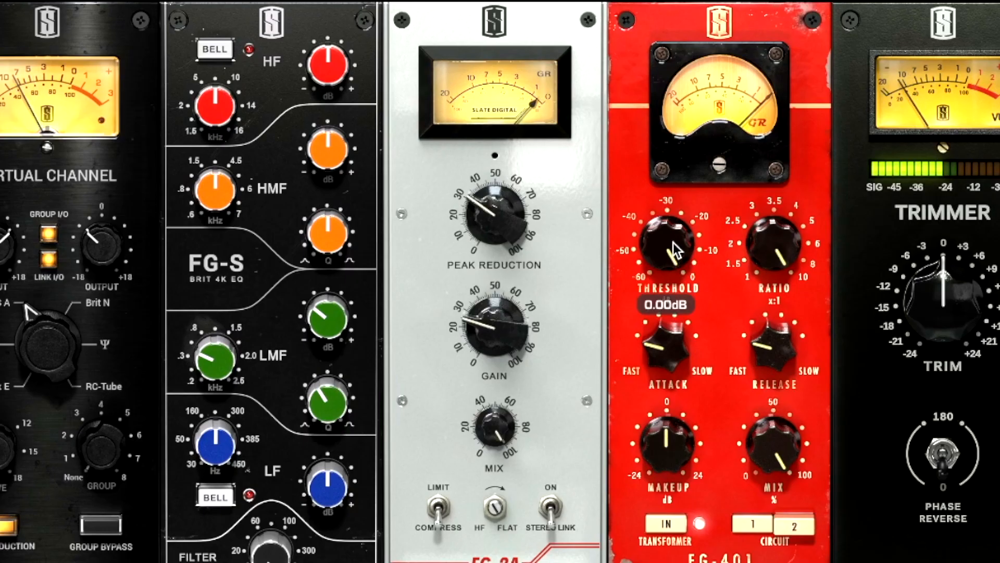
With the soloed vocal playing, lower the FG-401's Threshold to about -29.9 dB
{"action": "left_click_drag", "start_coordinate": [594, 348], "coordinate": [594, 361]}
{"action": "left_click_drag", "start_coordinate": [672, 273], "coordinate": [680, 354]}
{"action": "mouse_move", "coordinate": [669, 246]}
{"action": "left_mouse_down"}
{"action": "mouse_move", "coordinate": [669, 237]}
{"action": "mouse_move", "coordinate": [674, 257]}
{"action": "left_mouse_up"}
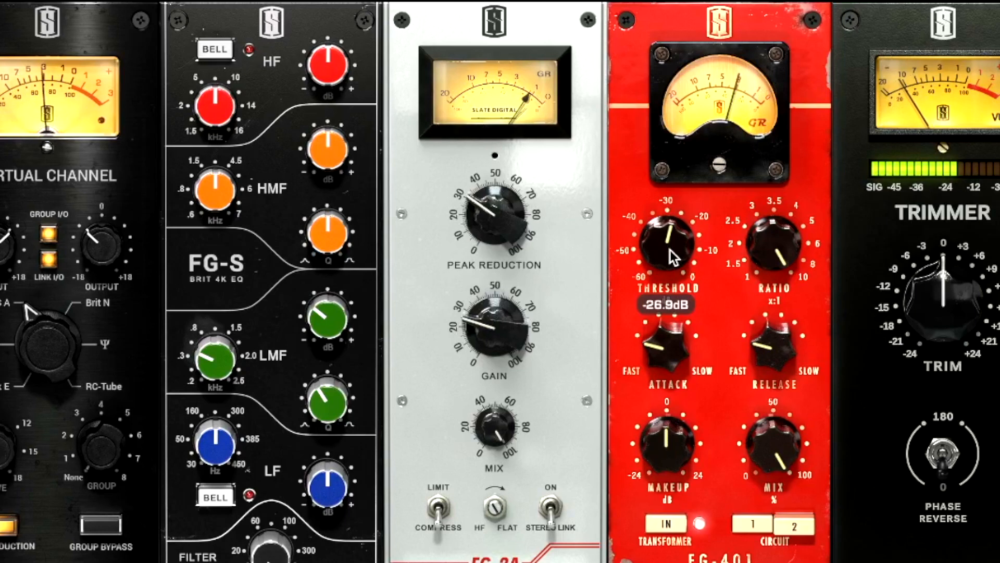
{"action": "left_click_drag", "start_coordinate": [670, 249], "coordinate": [670, 250]}
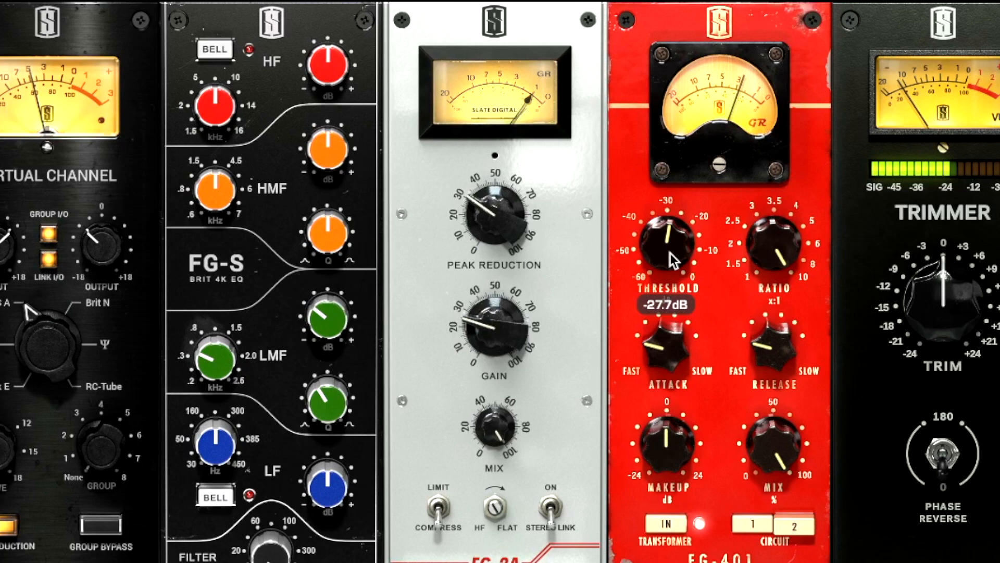
{"action": "left_click_drag", "start_coordinate": [671, 255], "coordinate": [671, 259]}
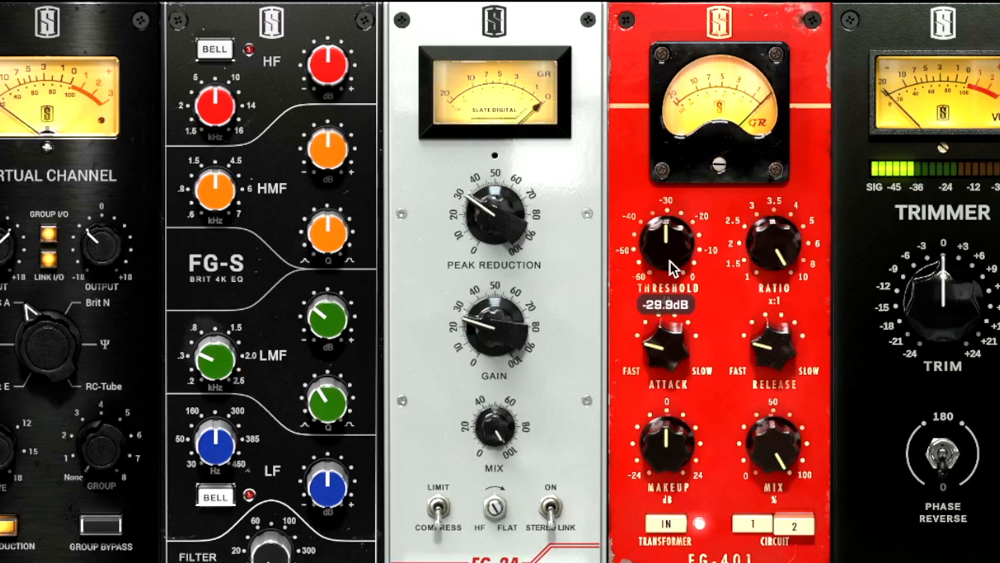
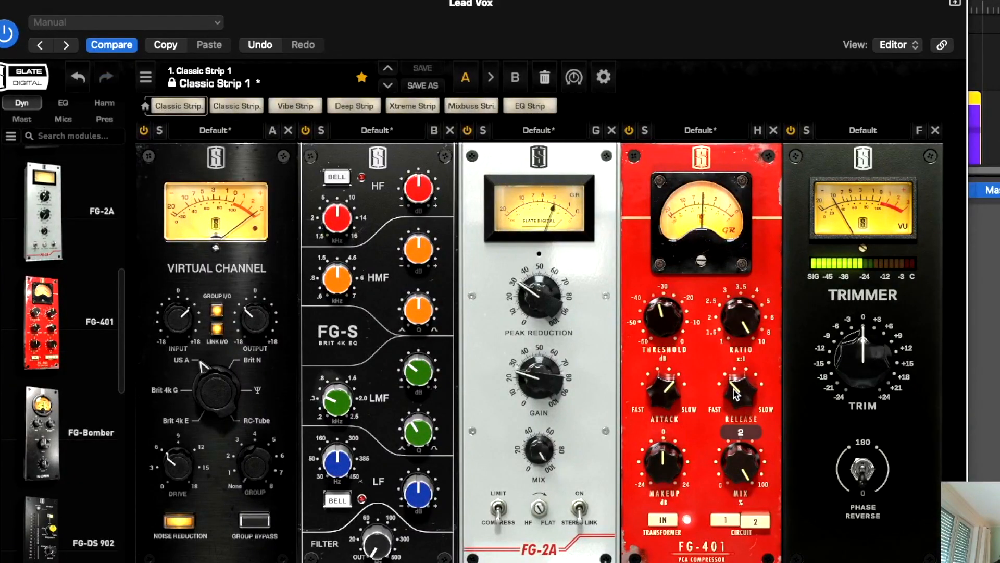
During playback, raise the FG-401's Release from 2 up to 4 and bring it back to 3
{"action": "left_click_drag", "start_coordinate": [733, 390], "coordinate": [734, 384]}
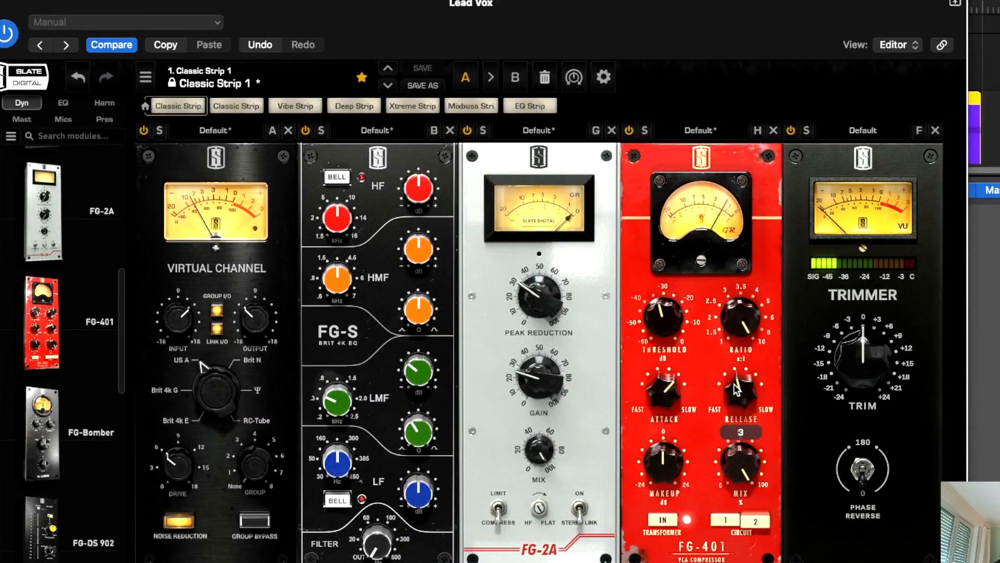
{"action": "left_click_drag", "start_coordinate": [746, 368], "coordinate": [756, 355]}
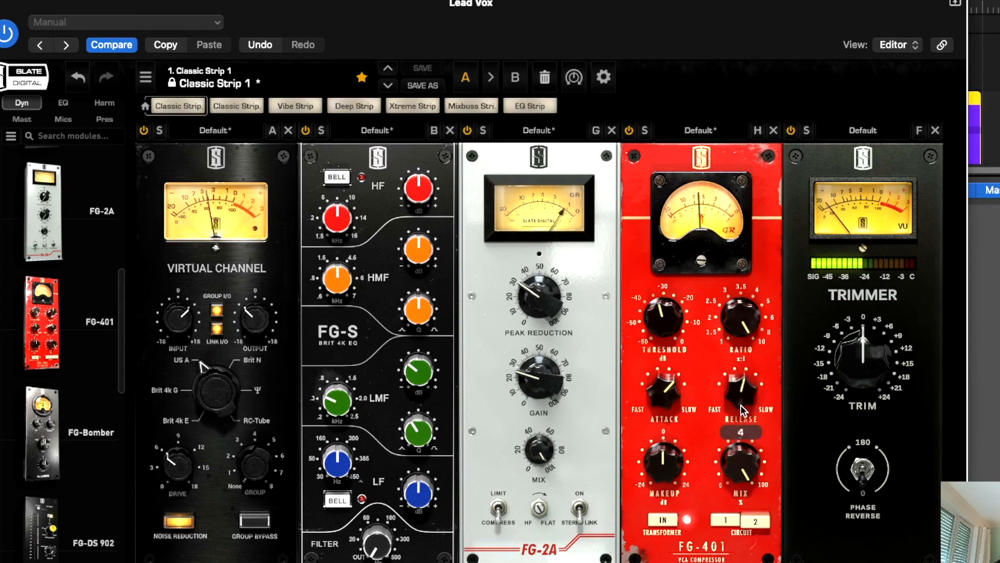
{"action": "left_click_drag", "start_coordinate": [744, 388], "coordinate": [740, 405]}
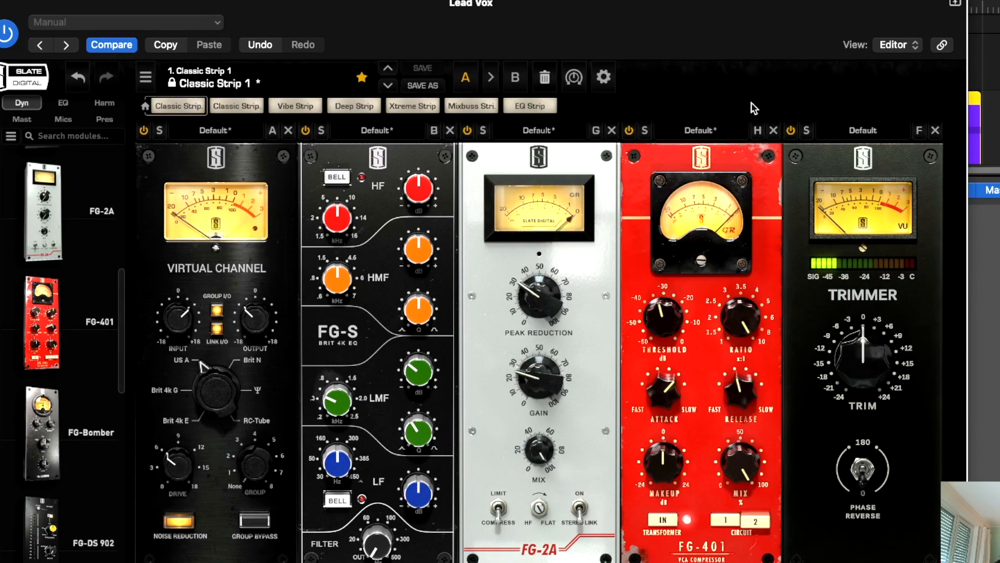
{"action": "left_click_drag", "start_coordinate": [722, 42], "coordinate": [711, 84]}
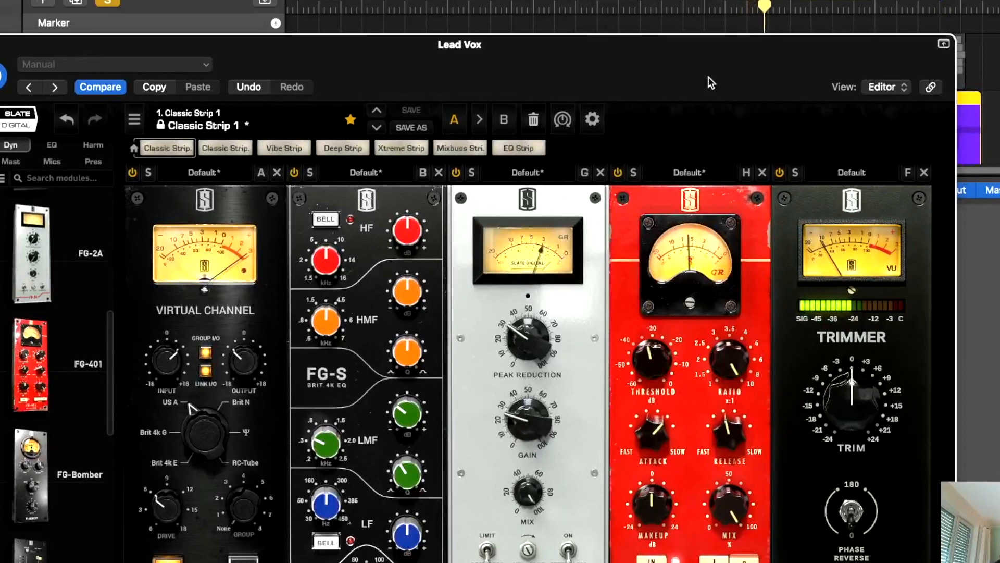
Fine-tune the FG-401's Threshold to -31.5 dB and reduce its Ratio
{"action": "left_click_drag", "start_coordinate": [654, 361], "coordinate": [657, 359]}
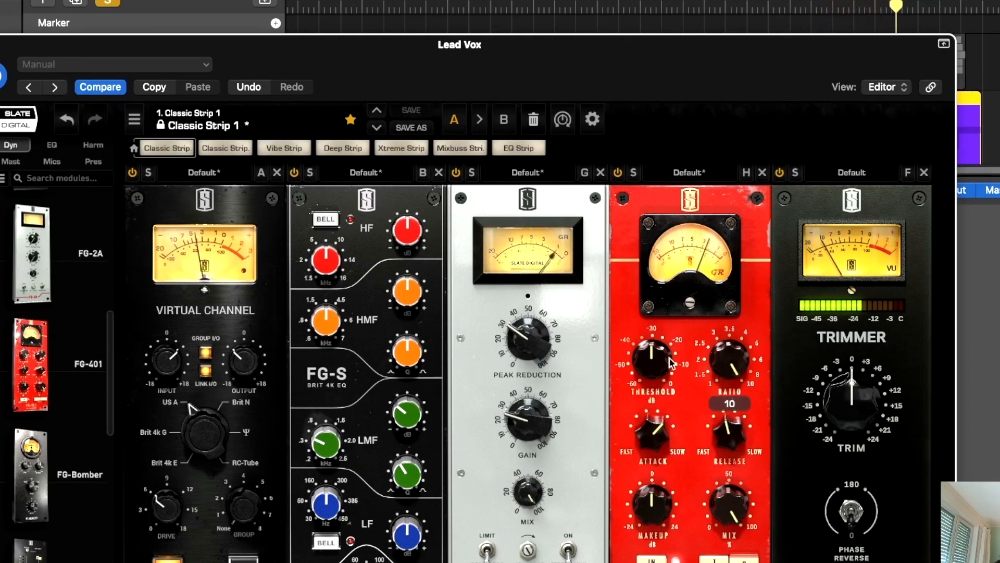
{"action": "left_click_drag", "start_coordinate": [663, 368], "coordinate": [665, 373]}
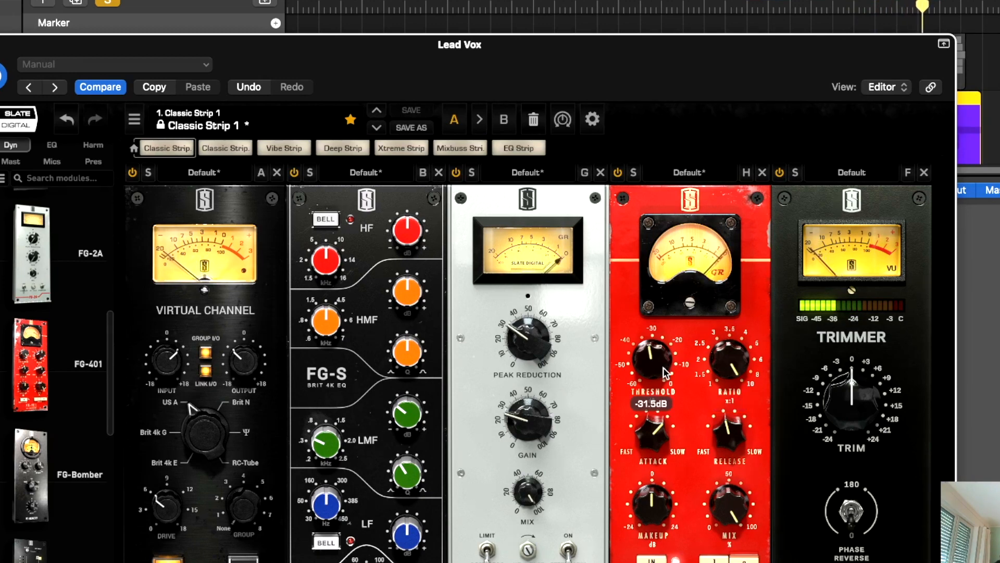
{"action": "left_click_drag", "start_coordinate": [732, 342], "coordinate": [745, 315]}
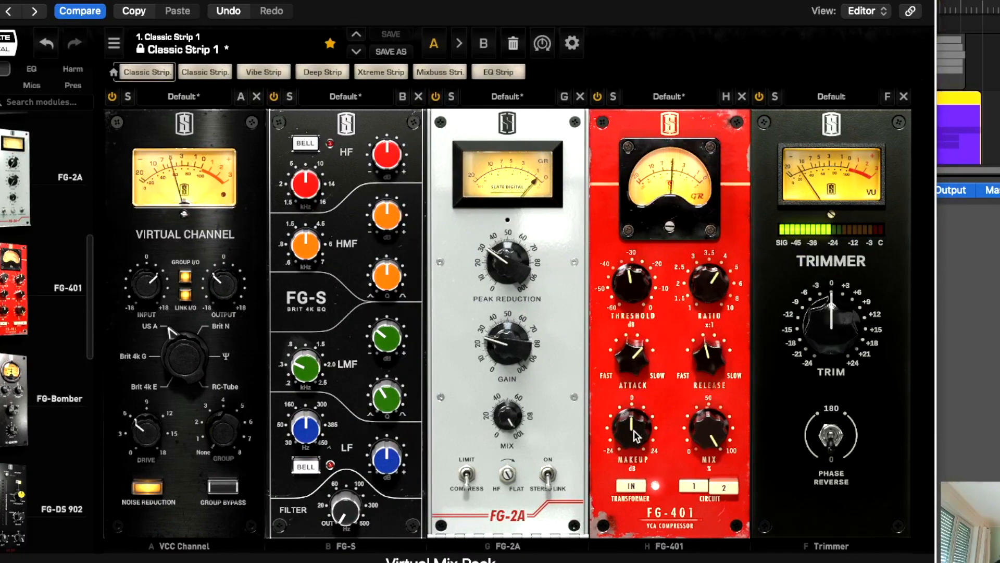
Raise the FG-401's Makeup gain to about +4.7 dB, comparing the vocal with the compressor bypassed and enabled
{"action": "mouse_move", "coordinate": [637, 432]}
{"action": "left_click_drag", "start_coordinate": [635, 425], "coordinate": [634, 422]}
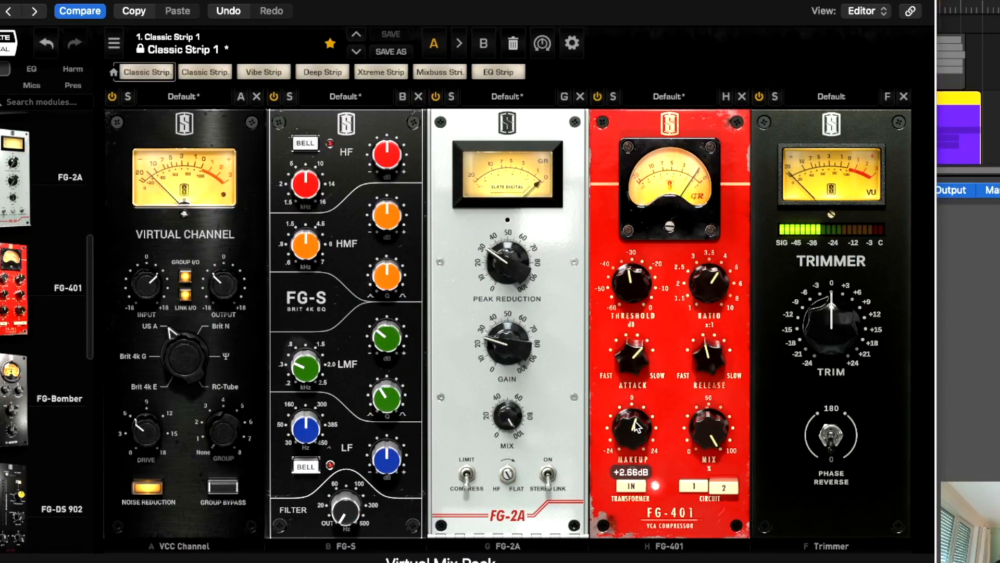
{"action": "left_click", "coordinate": [598, 98]}
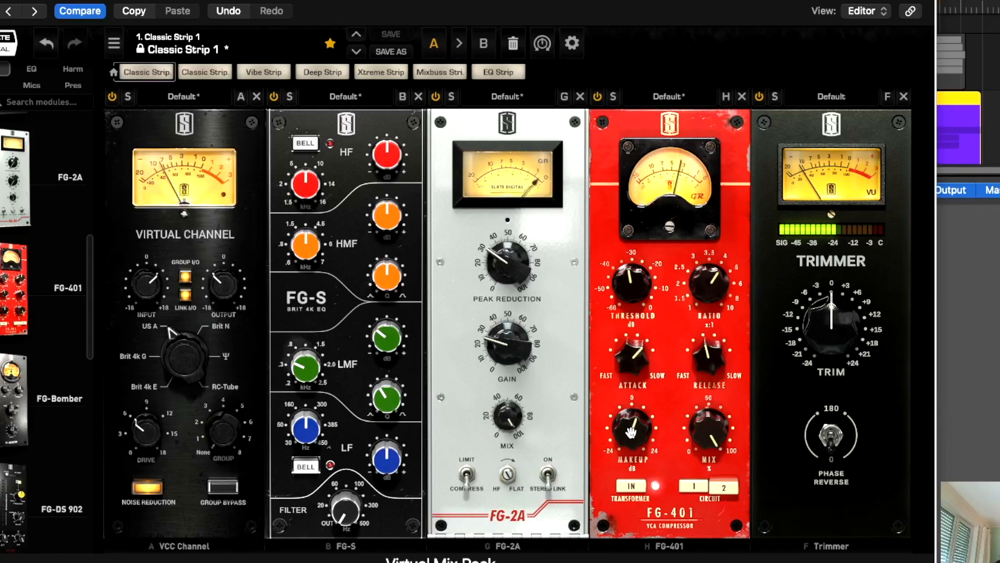
{"action": "mouse_move", "coordinate": [631, 432]}
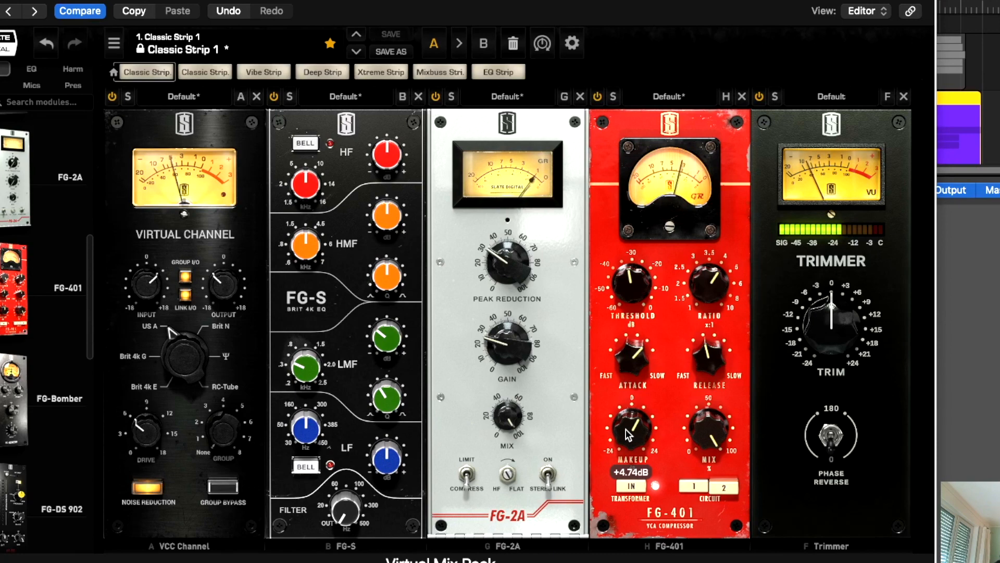
{"action": "left_click_drag", "start_coordinate": [626, 427], "coordinate": [627, 428]}
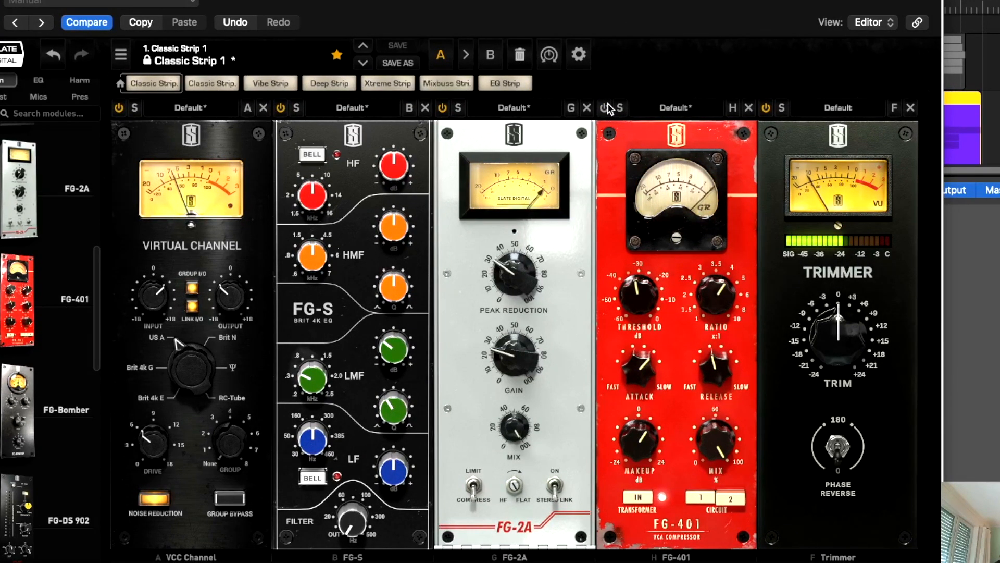
{"action": "left_click", "coordinate": [605, 108]}
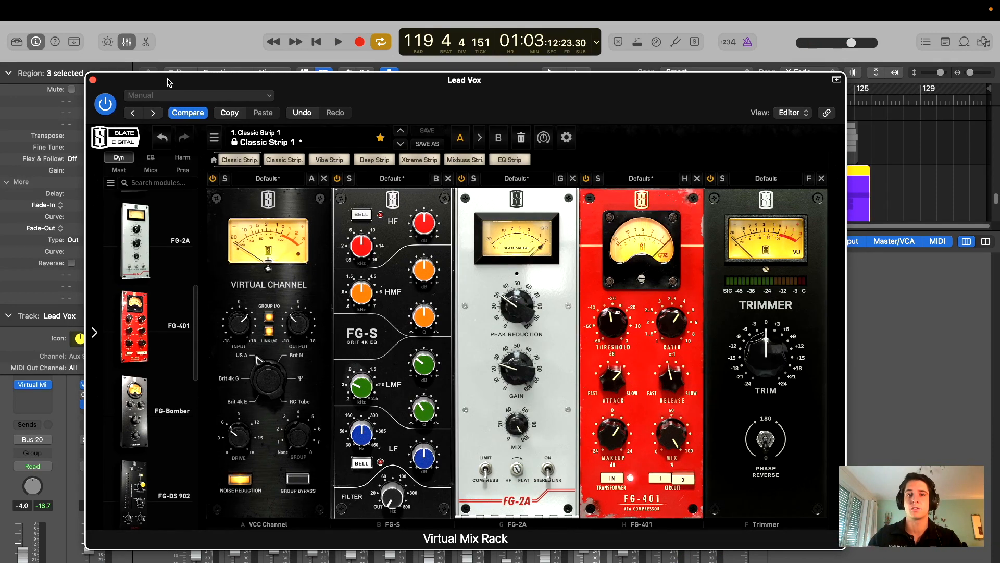
Close the Lead Vox Virtual Mix Rack window
{"action": "left_click_drag", "start_coordinate": [350, 80], "coordinate": [364, 101]}
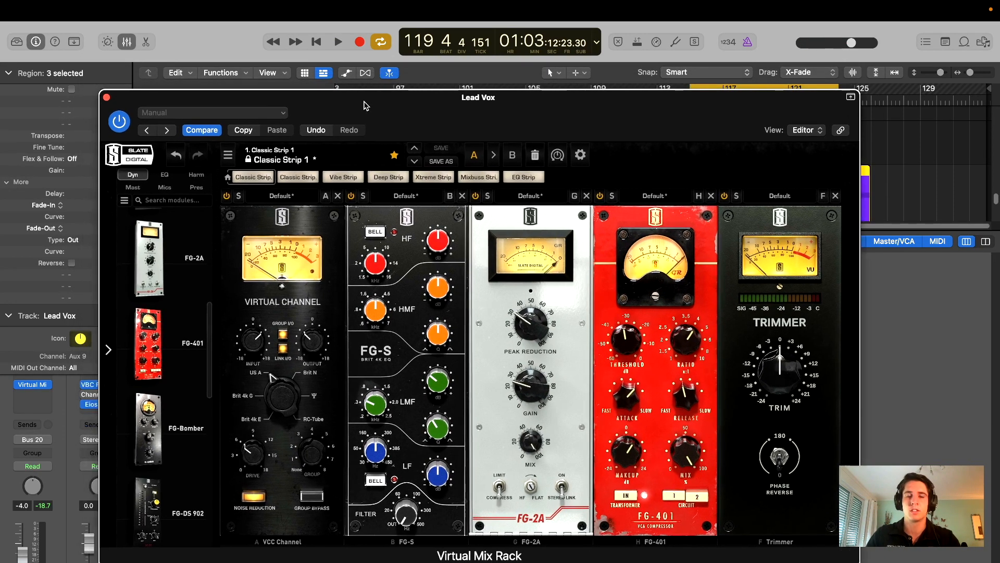
{"action": "left_click_drag", "start_coordinate": [563, 116], "coordinate": [570, 119]}
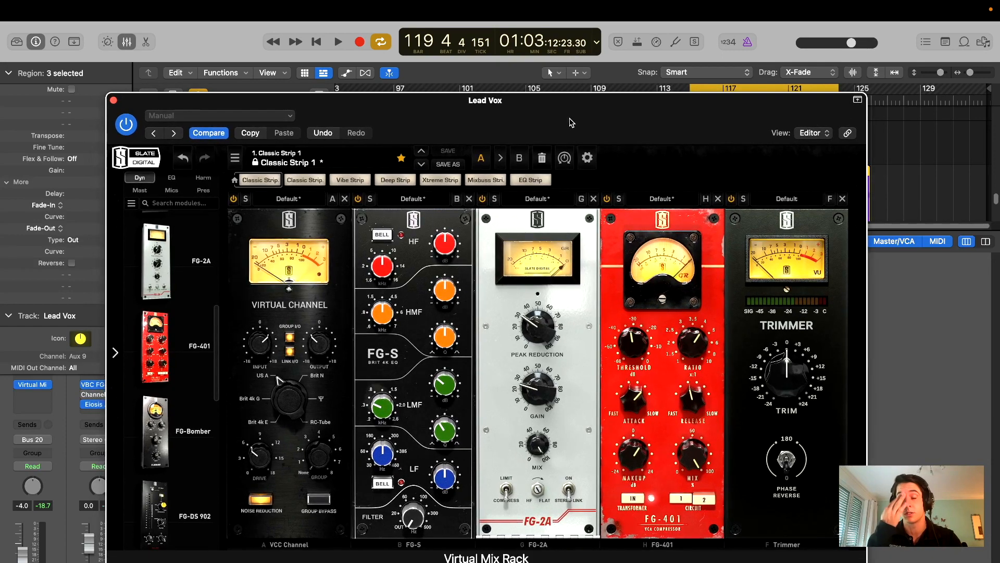
{"action": "left_click_drag", "start_coordinate": [572, 123], "coordinate": [614, 147]}
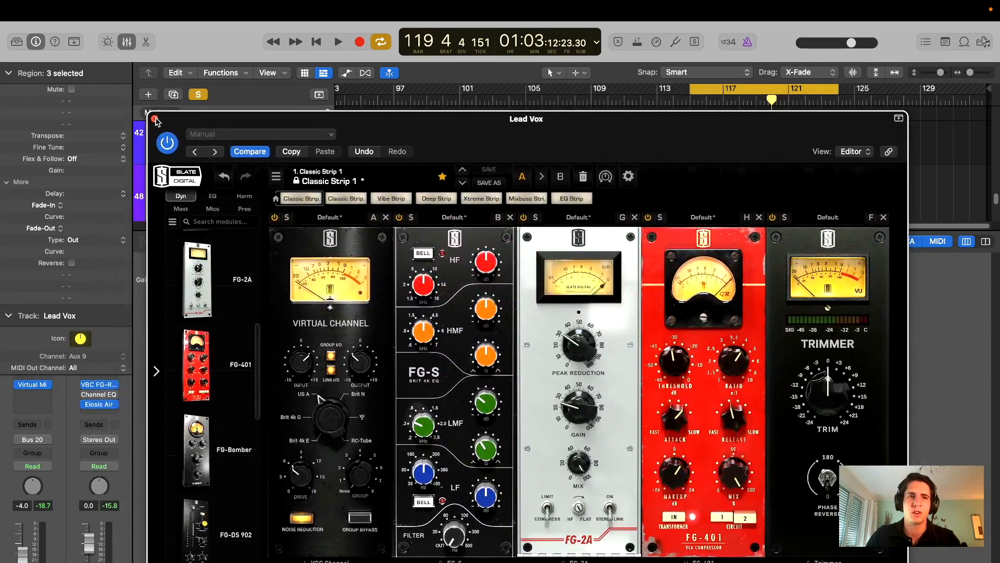
{"action": "left_click", "coordinate": [155, 118]}
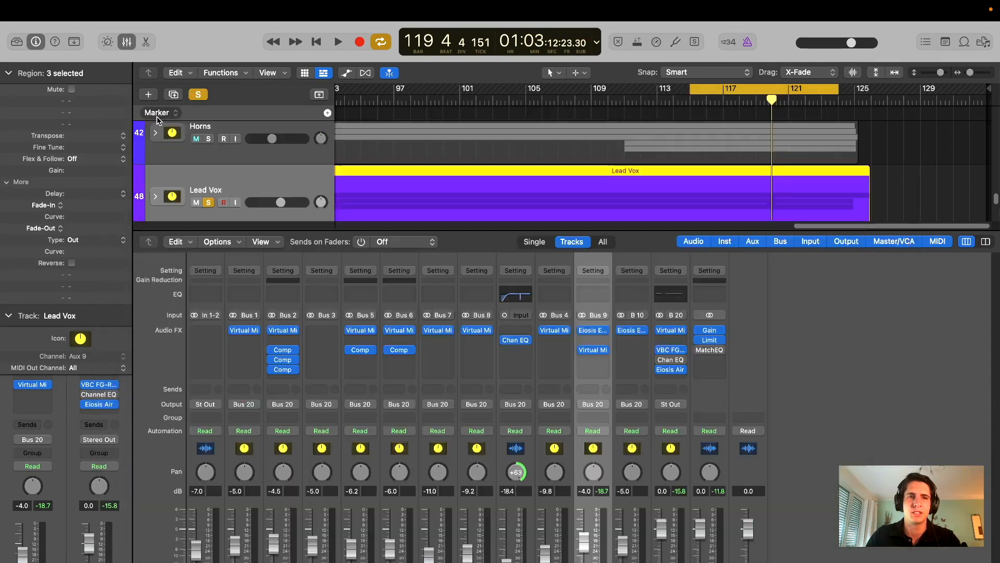
Hide the mixer, expand the Lead Vox track stack and take Lead Vox out of solo
{"action": "left_click", "coordinate": [127, 42]}
{"action": "left_click", "coordinate": [155, 476]}
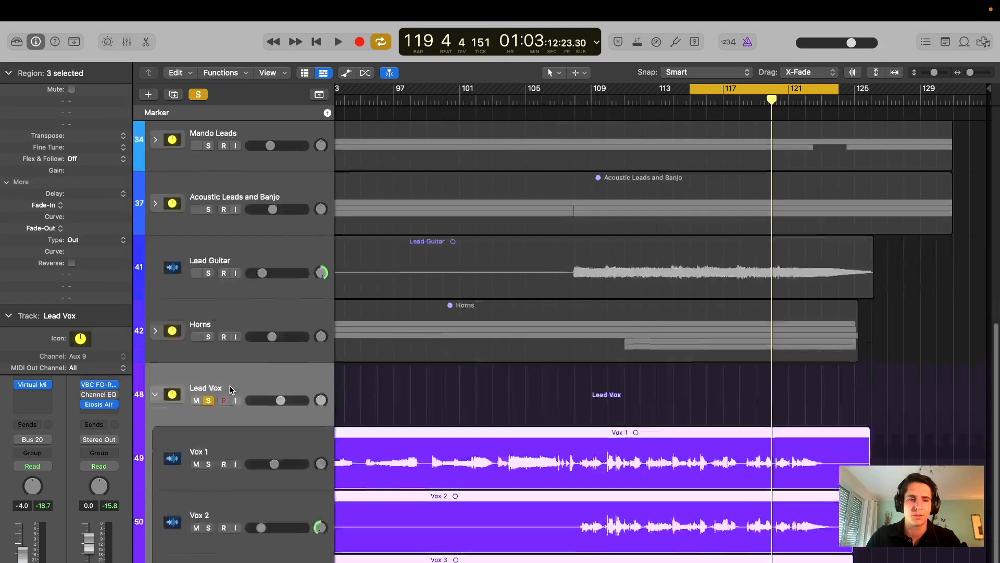
{"action": "scroll", "coordinate": [280, 368], "scroll_direction": "down", "scroll_amount": 4}
{"action": "left_click", "coordinate": [208, 299]}
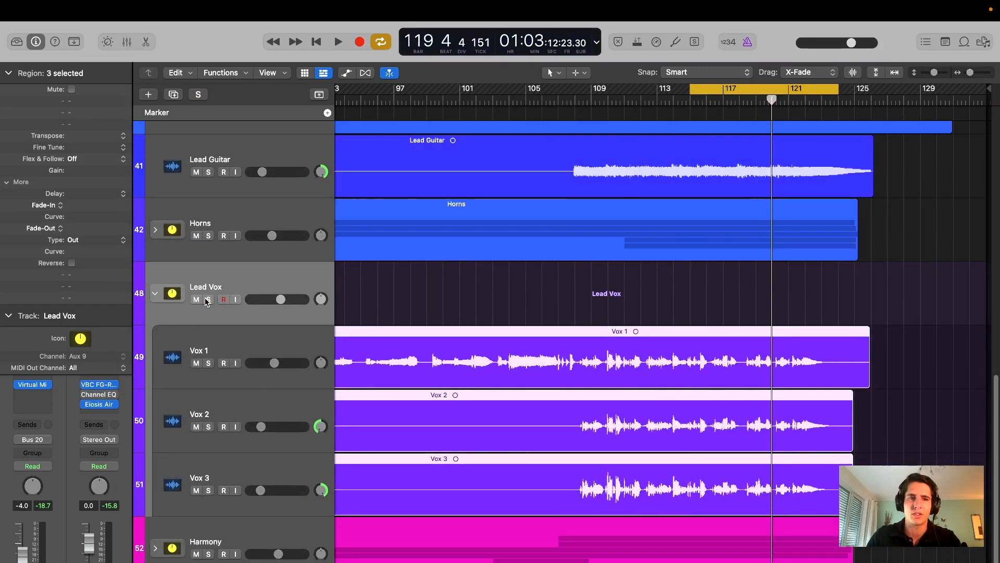
Deselect the regions and set the cycle range to an earlier section, from bar 46 to bar 62
{"action": "left_click", "coordinate": [652, 288]}
{"action": "scroll", "coordinate": [652, 288], "scroll_direction": "left", "scroll_amount": 20}
{"action": "scroll", "coordinate": [674, 261], "scroll_direction": "right", "scroll_amount": 7}
{"action": "left_click_drag", "start_coordinate": [424, 92], "coordinate": [686, 92]}
Reopen Virtual Mix Rack on the Lead Vox channel from the mixer and play the cycled section in the full mix
{"action": "key", "text": "x"}
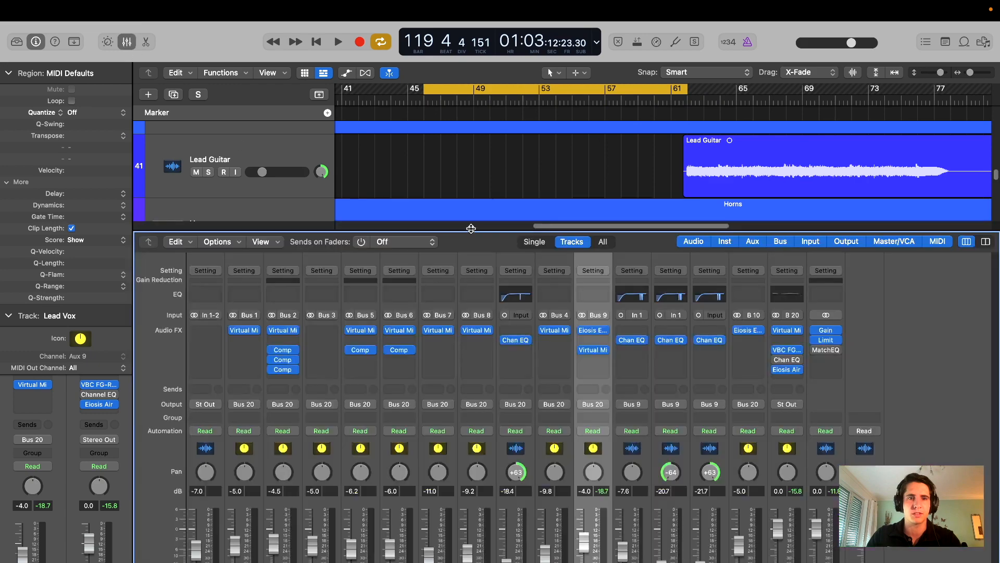
{"action": "left_click", "coordinate": [592, 349]}
{"action": "key", "text": "space"}
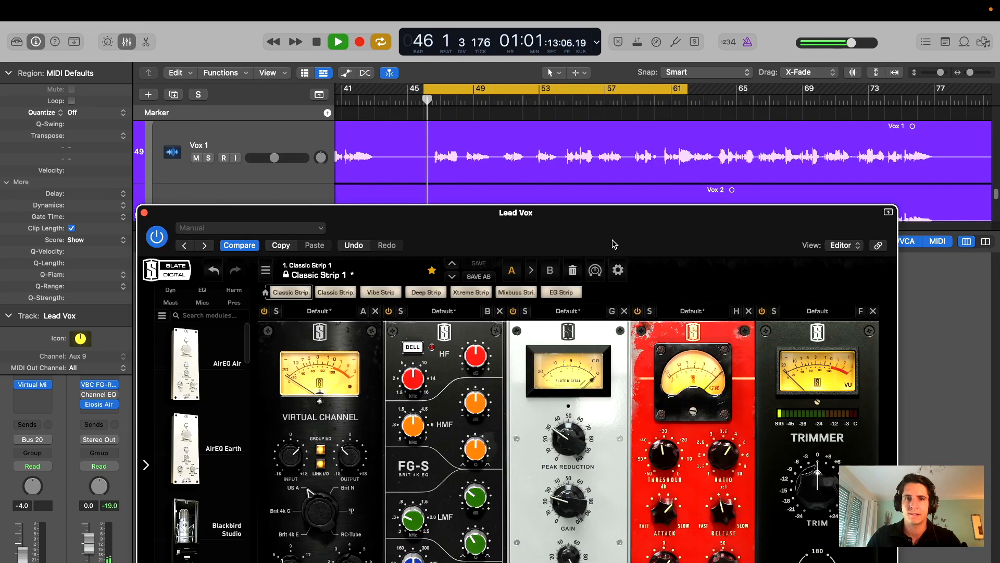
{"action": "left_click_drag", "start_coordinate": [607, 168], "coordinate": [600, 165]}
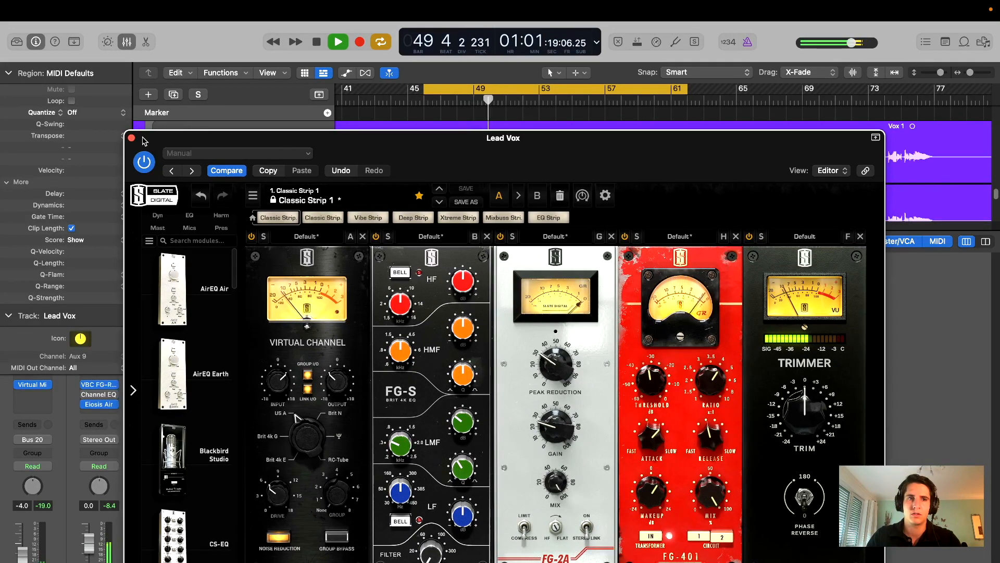
Close the rack, lower the Lead Vox volume to about -5 dB and hide the mixer
{"action": "left_click", "coordinate": [131, 138]}
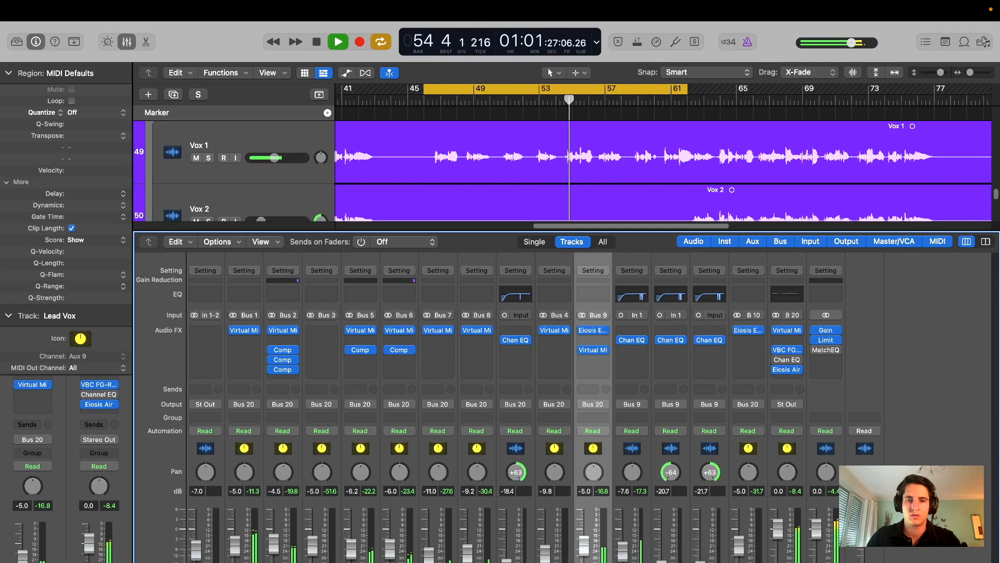
{"action": "key", "text": "x"}
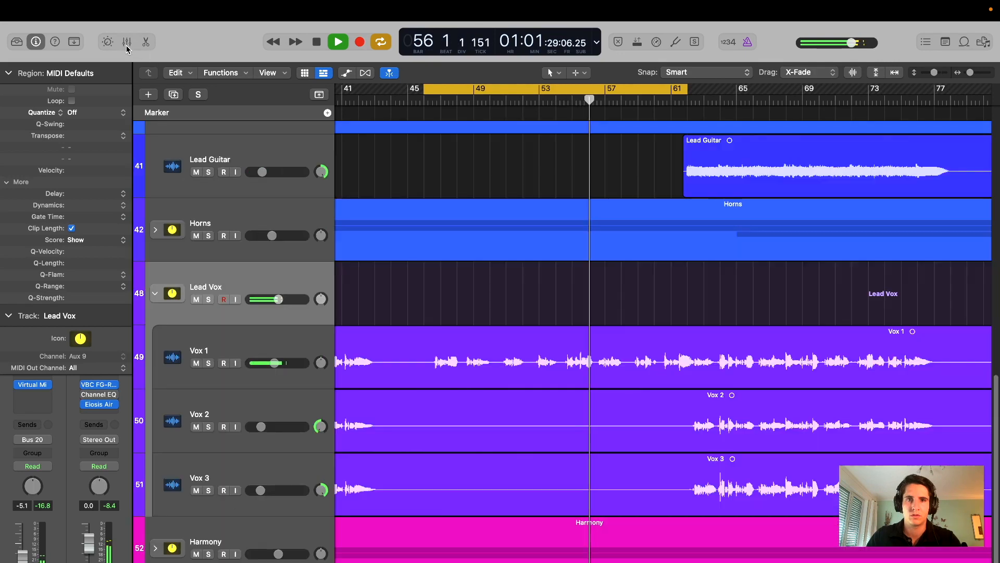
Turn off cycle mode and continue playback from the final section at bar 108
{"action": "scroll", "coordinate": [509, 291], "scroll_direction": "right", "scroll_amount": 5}
{"action": "key", "text": "c"}
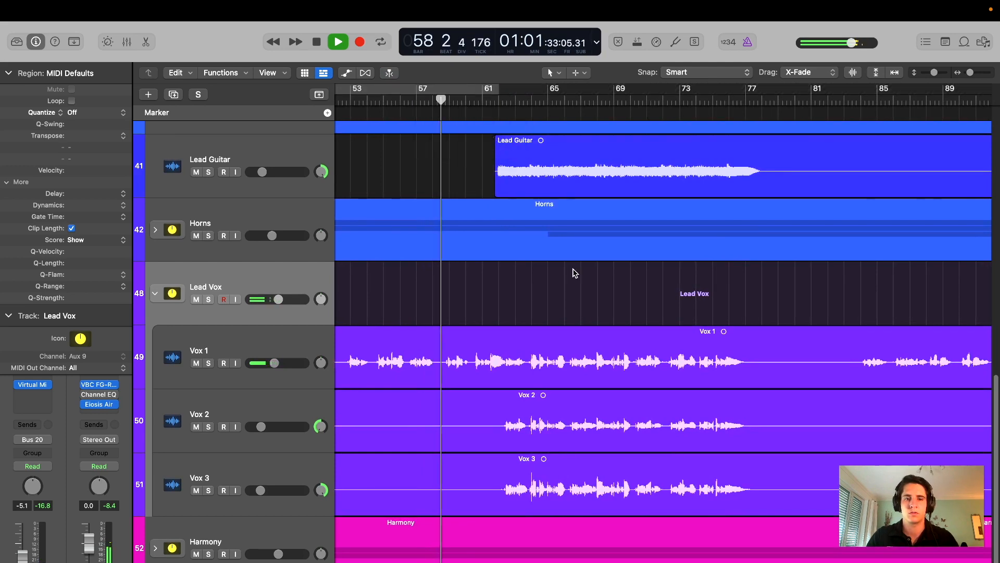
{"action": "scroll", "coordinate": [603, 313], "scroll_direction": "right", "scroll_amount": 5}
{"action": "scroll", "coordinate": [604, 313], "scroll_direction": "left", "scroll_amount": 5}
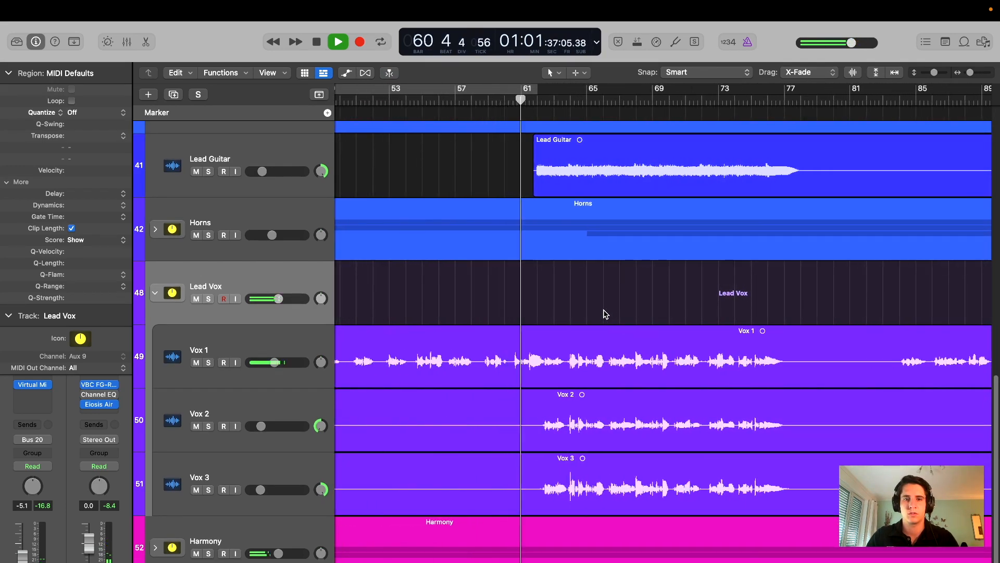
{"action": "scroll", "coordinate": [604, 313], "scroll_direction": "right", "scroll_amount": 1}
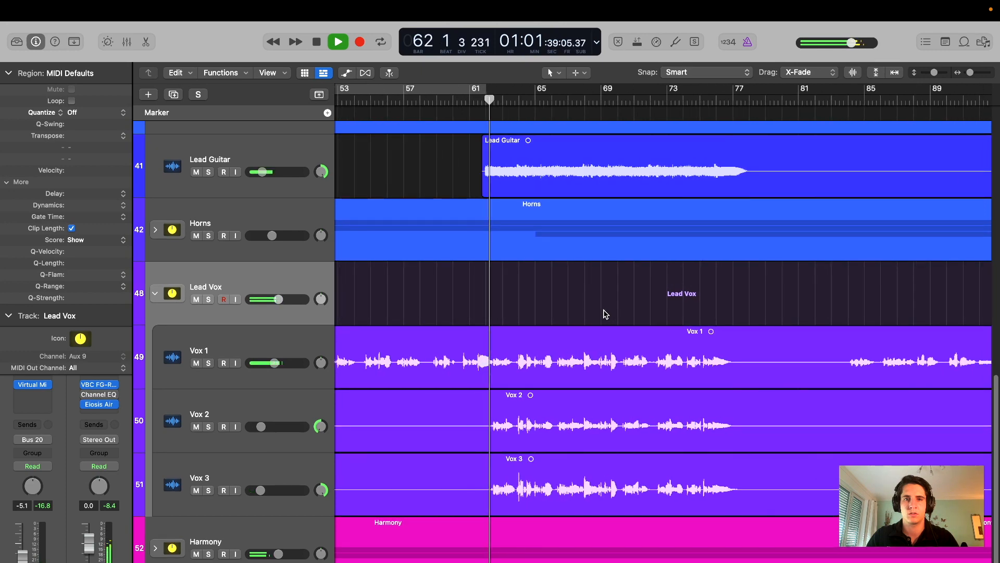
{"action": "scroll", "coordinate": [605, 313], "scroll_direction": "right", "scroll_amount": 12}
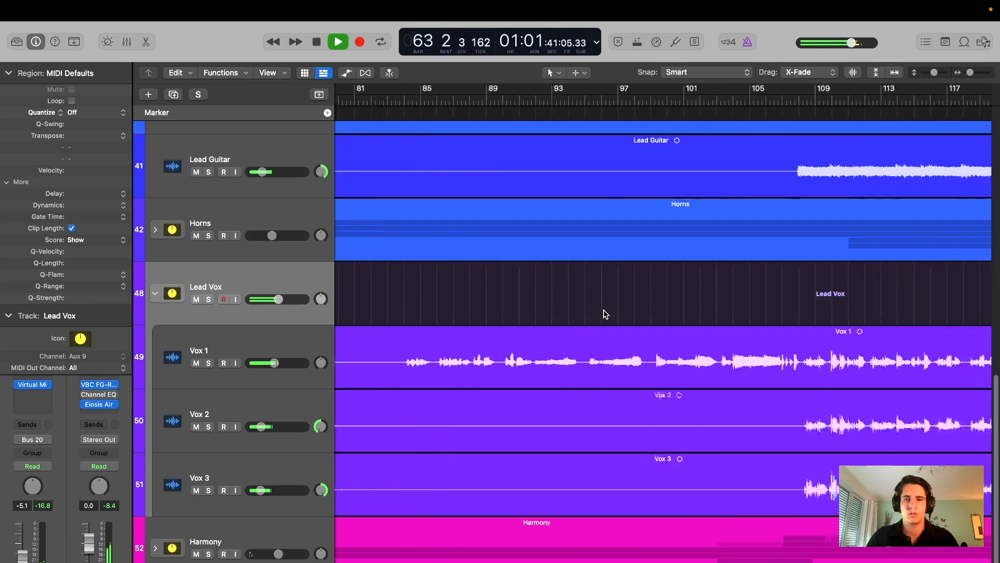
{"action": "left_click", "coordinate": [577, 103]}
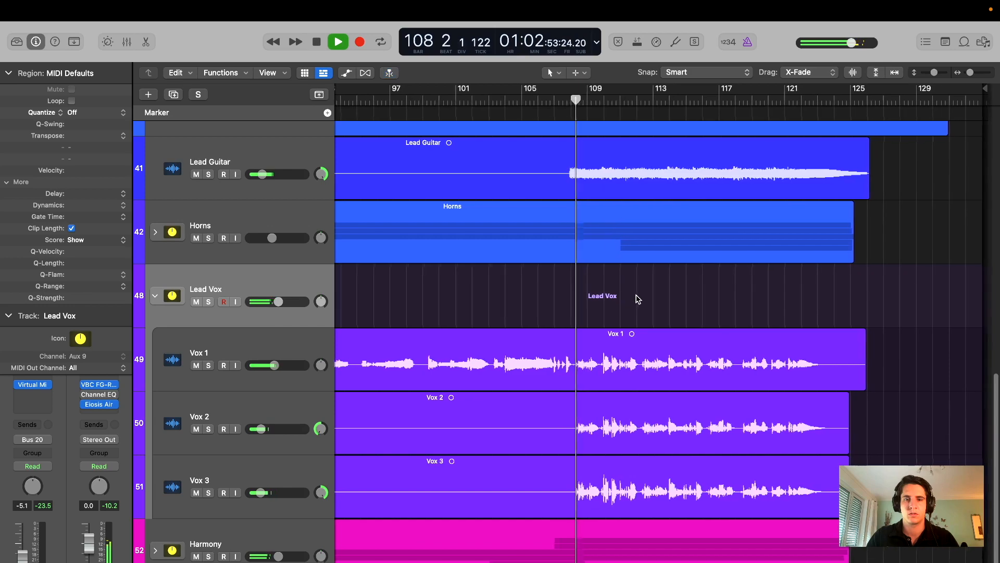
Expand the Harmony track stack and listen to the lead and harmony vocals in the full mix
{"action": "scroll", "coordinate": [604, 309], "scroll_direction": "down", "scroll_amount": 1}
{"action": "scroll", "coordinate": [605, 310], "scroll_direction": "up", "scroll_amount": 1}
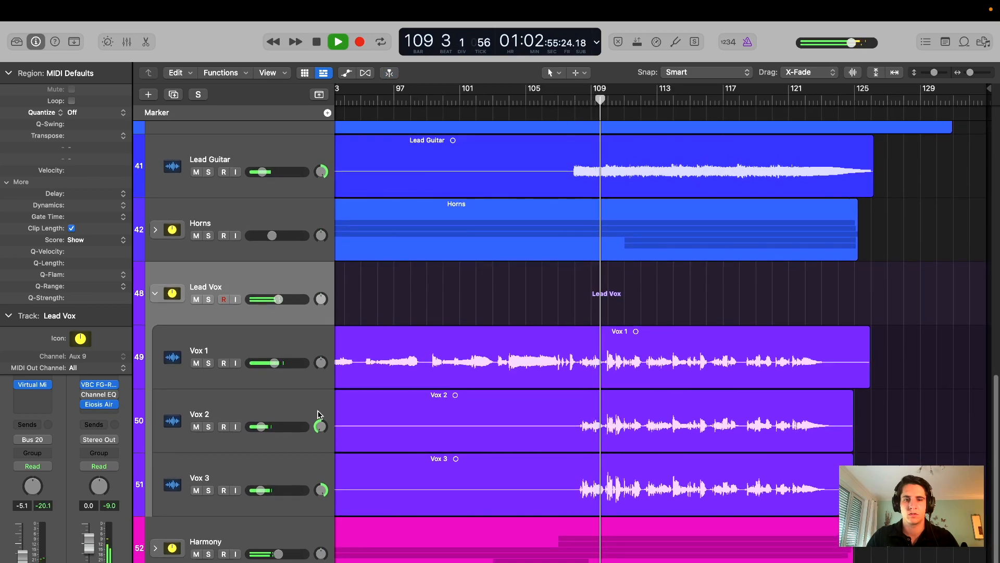
{"action": "left_click", "coordinate": [155, 549]}
{"action": "scroll", "coordinate": [577, 342], "scroll_direction": "up", "scroll_amount": 5}
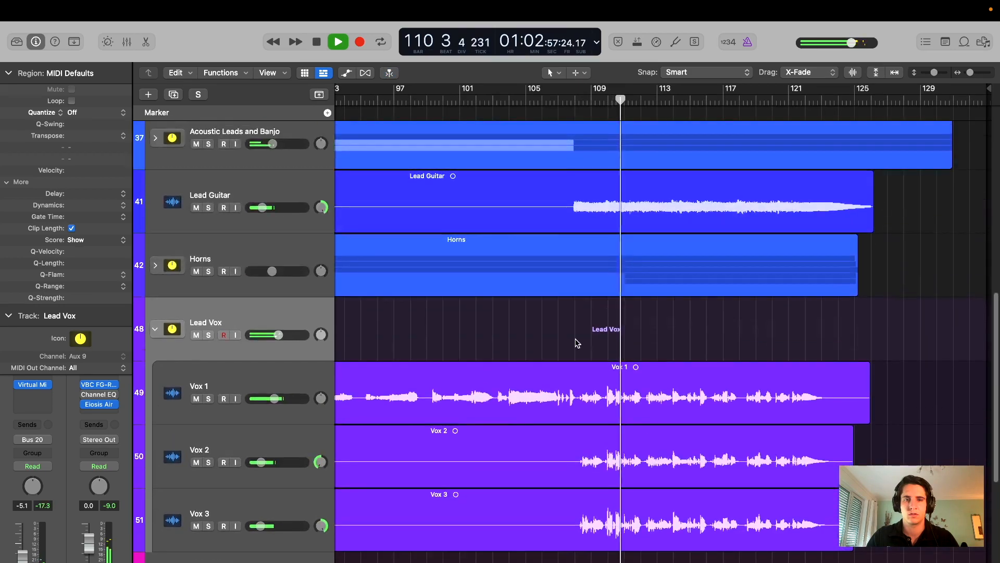
{"action": "scroll", "coordinate": [494, 338], "scroll_direction": "down", "scroll_amount": 10}
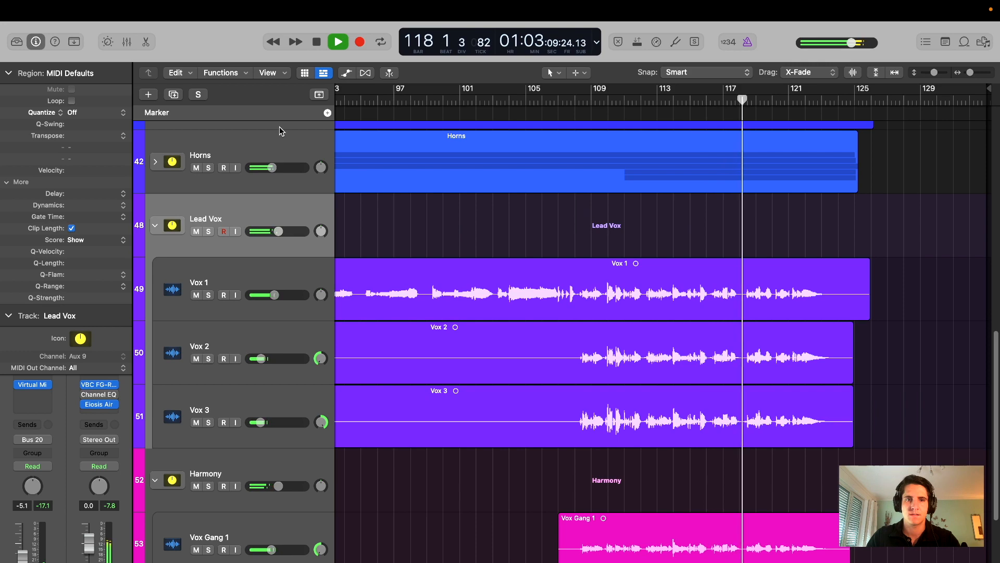
Check the Lead Vox and Harmony channels in the mixer, then look over their tracks with the mixer hidden
{"action": "left_click", "coordinate": [127, 41]}
{"action": "scroll", "coordinate": [467, 149], "scroll_direction": "down", "scroll_amount": 5}
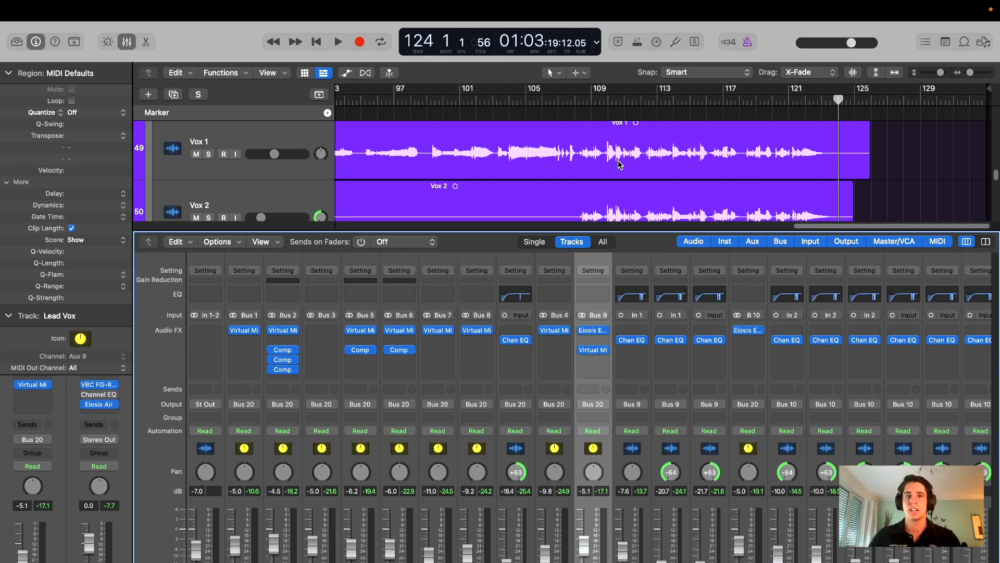
{"action": "left_click", "coordinate": [124, 46]}
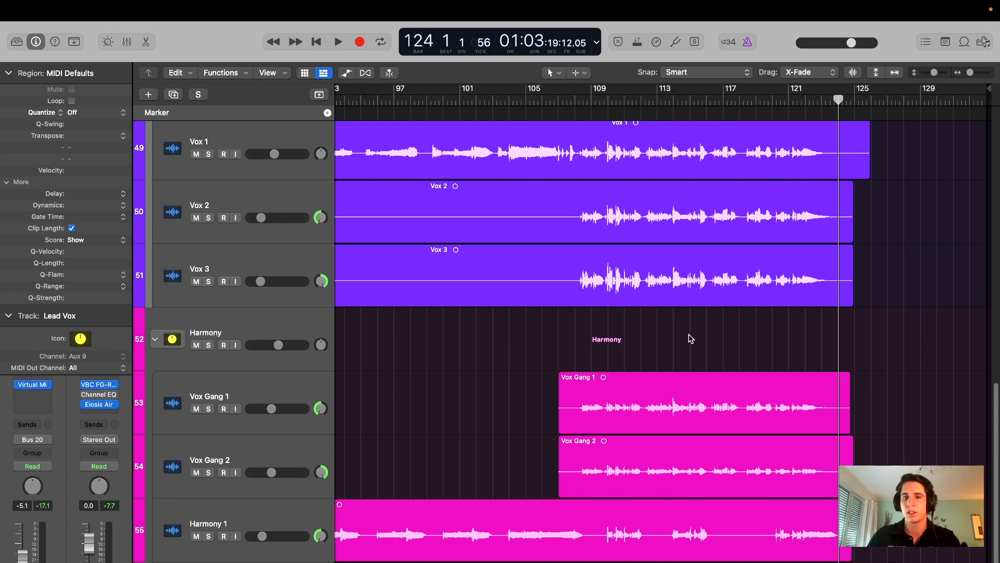
{"action": "scroll", "coordinate": [677, 302], "scroll_direction": "up", "scroll_amount": 4}
{"action": "scroll", "coordinate": [659, 281], "scroll_direction": "down", "scroll_amount": 4}
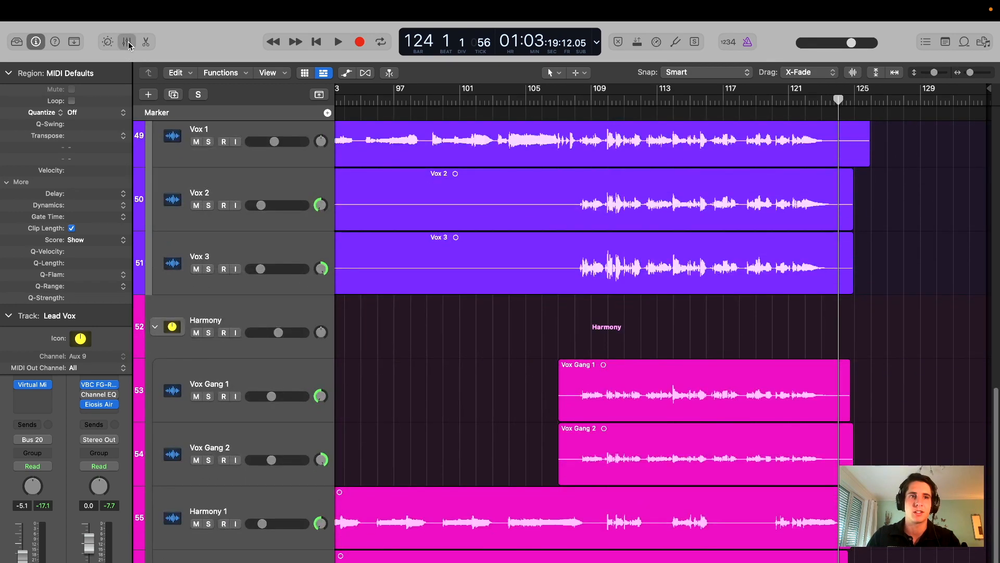
{"action": "left_click", "coordinate": [128, 43]}
{"action": "left_click", "coordinate": [128, 44]}
Review the lead vocal regions across the whole song and place the playhead at bar 108
{"action": "scroll", "coordinate": [648, 277], "scroll_direction": "left", "scroll_amount": 5}
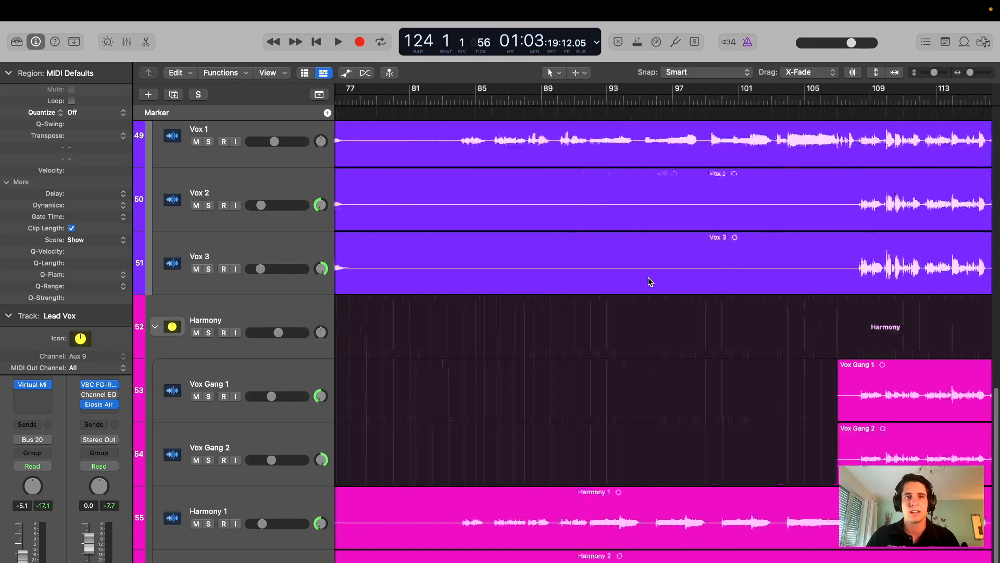
{"action": "scroll", "coordinate": [648, 278], "scroll_direction": "down", "scroll_amount": 5}
{"action": "scroll", "coordinate": [654, 268], "scroll_direction": "up", "scroll_amount": 3}
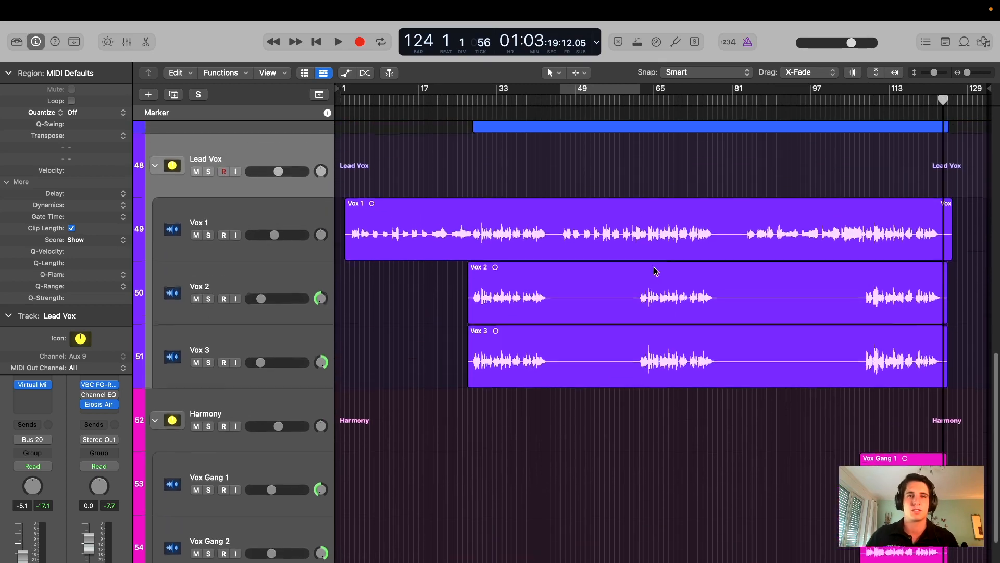
{"action": "left_click", "coordinate": [559, 97]}
{"action": "scroll", "coordinate": [743, 273], "scroll_direction": "up", "scroll_amount": 5}
{"action": "scroll", "coordinate": [797, 261], "scroll_direction": "right", "scroll_amount": 10}
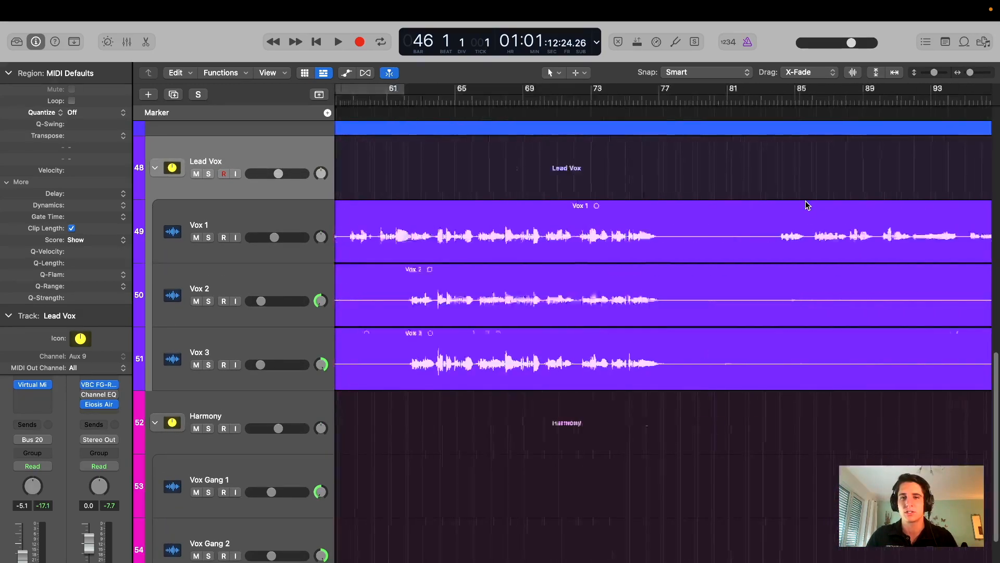
{"action": "left_click", "coordinate": [575, 101]}
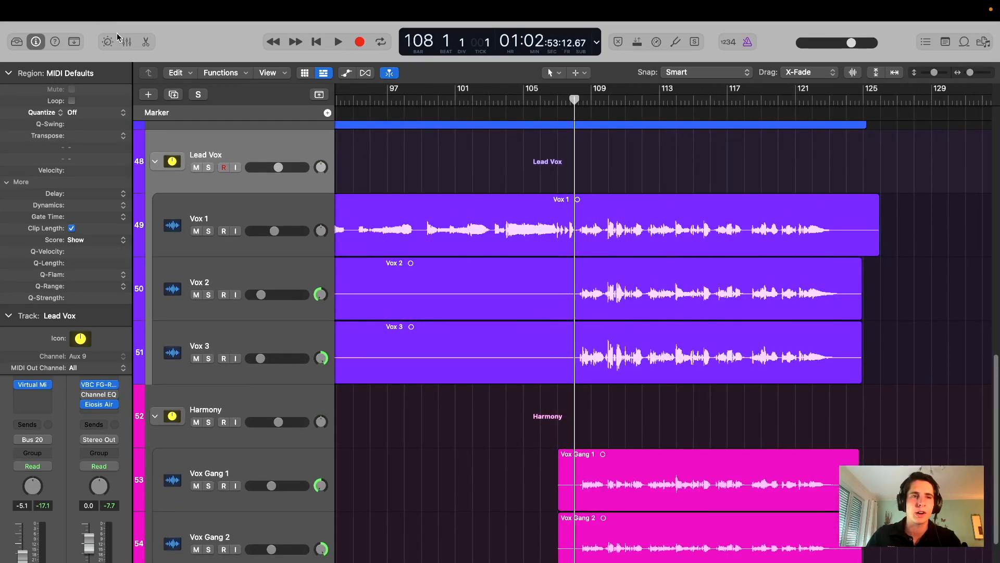
Review the vocal bus channels in the mixer, hide it and collapse the Lead Vox track stack
{"action": "left_click", "coordinate": [127, 41]}
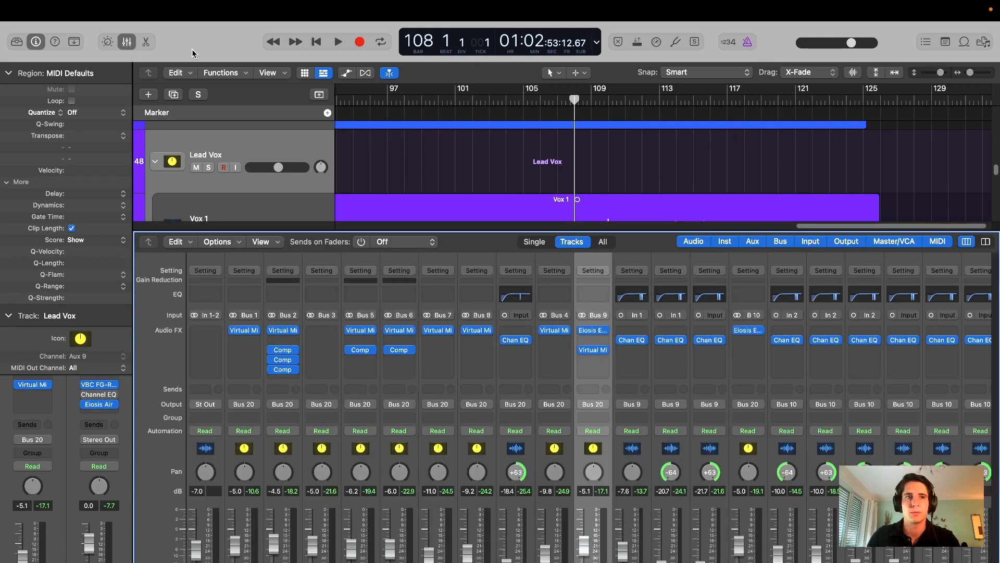
{"action": "scroll", "coordinate": [513, 395], "scroll_direction": "right", "scroll_amount": 4}
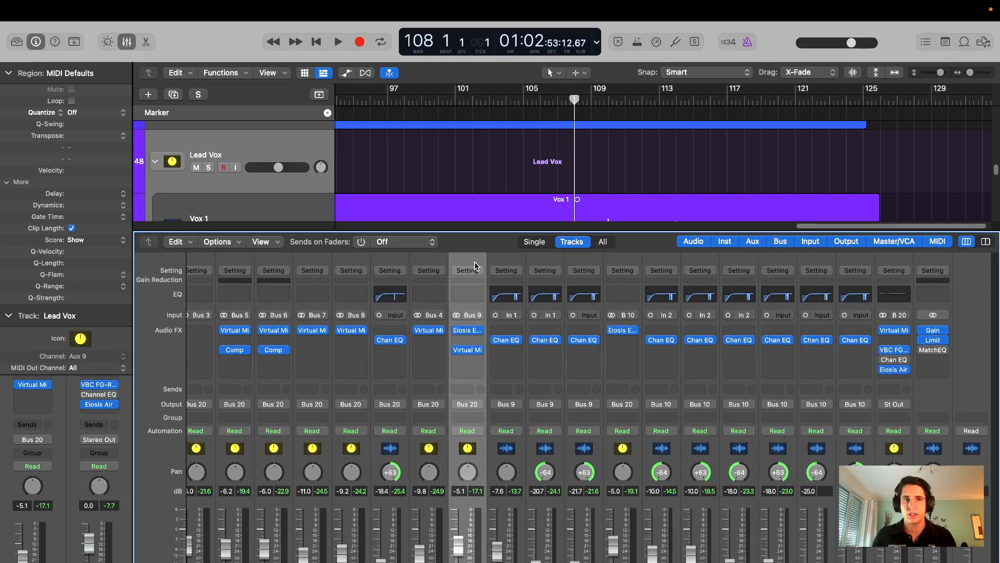
{"action": "key", "text": "x"}
{"action": "left_click", "coordinate": [155, 161]}
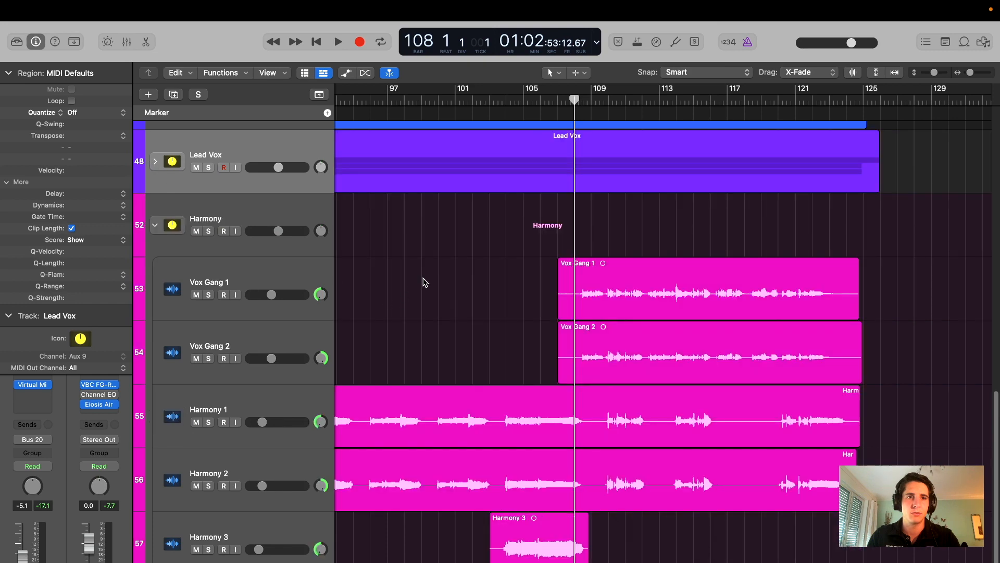
{"action": "scroll", "coordinate": [423, 312], "scroll_direction": "up", "scroll_amount": 5}
{"action": "scroll", "coordinate": [423, 333], "scroll_direction": "down", "scroll_amount": 4}
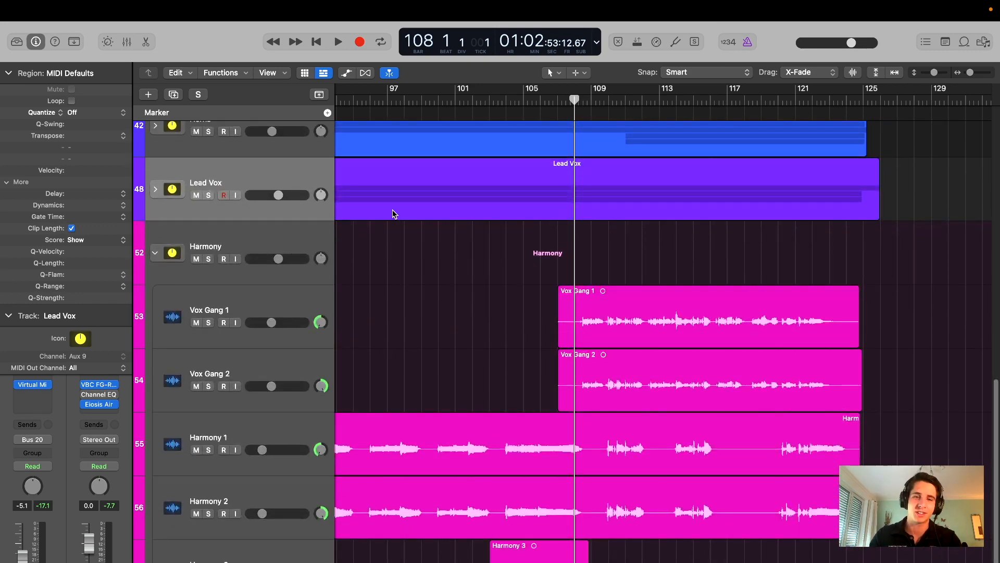
{"action": "scroll", "coordinate": [394, 214], "scroll_direction": "up", "scroll_amount": 4}
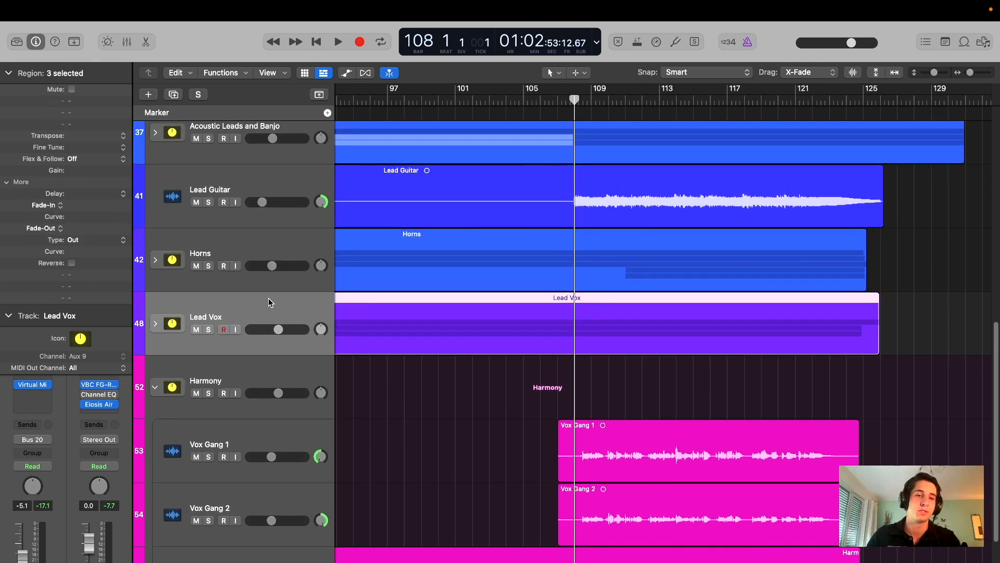